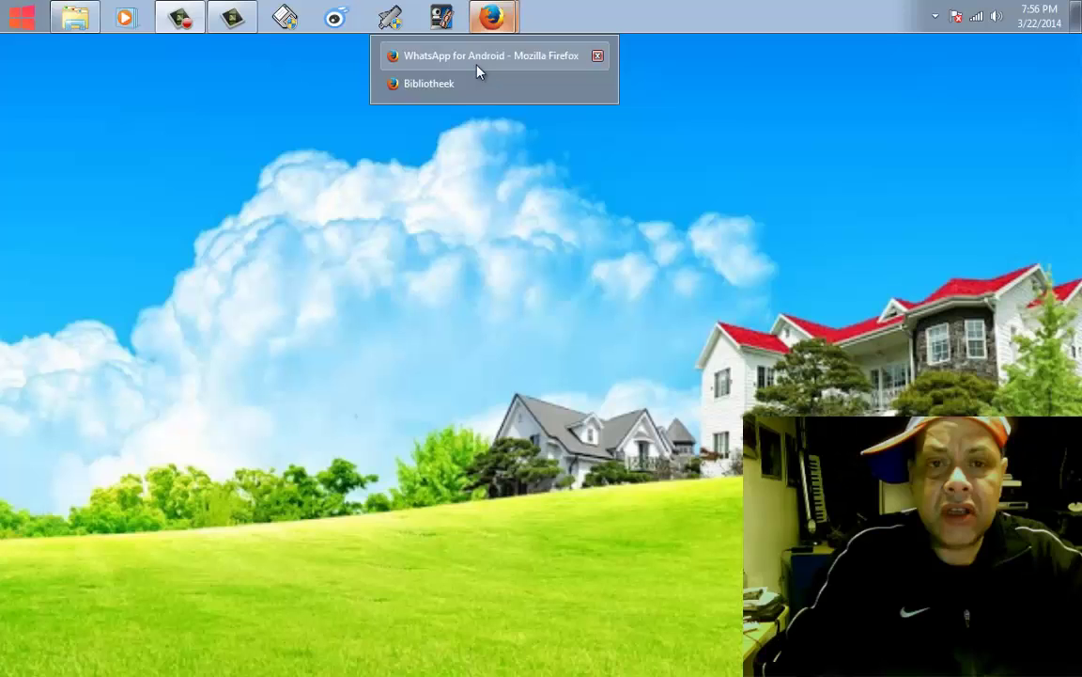
- Restore Firefox, switch to the cubby.com tab and maximise the window
{"action": "left_click", "coordinate": [476, 66]}
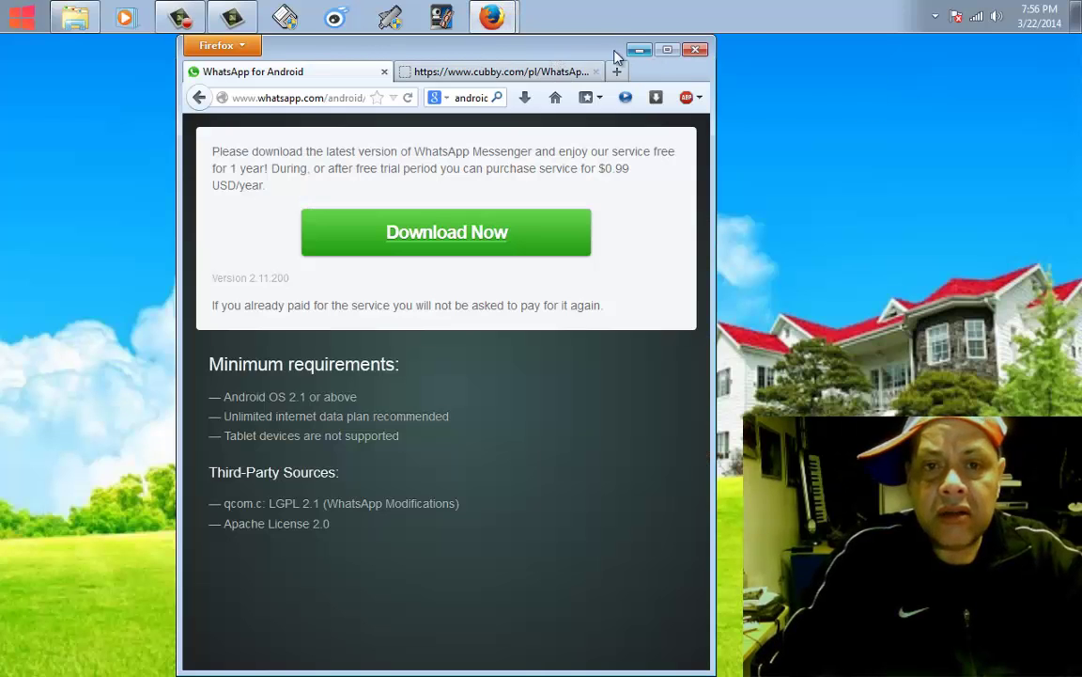
{"action": "left_click", "coordinate": [550, 71]}
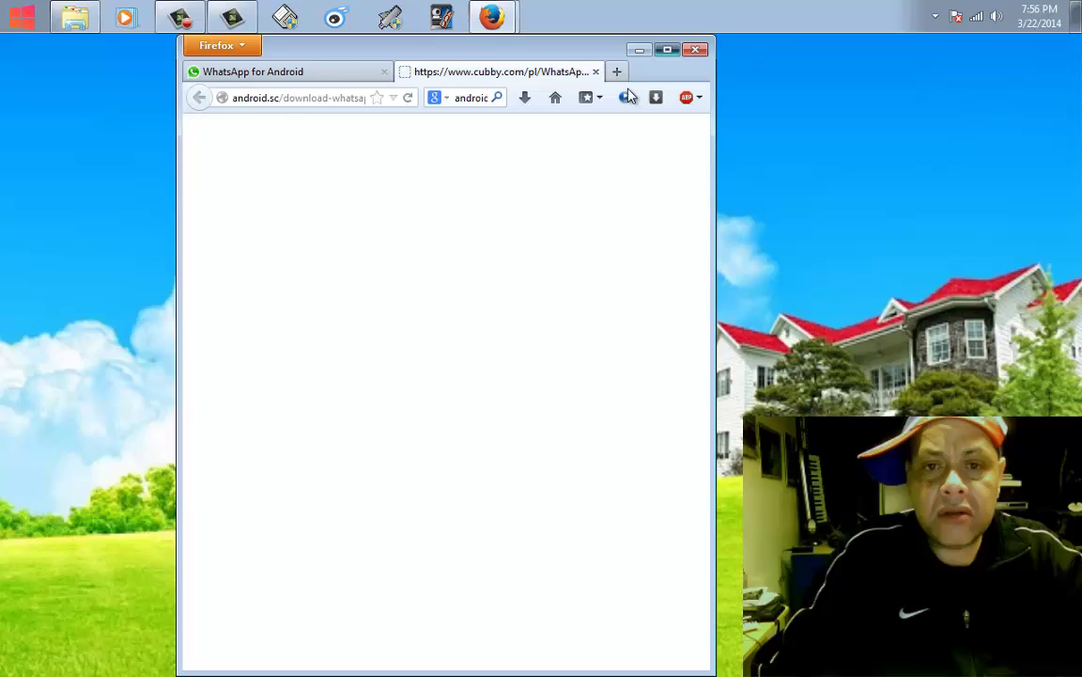
{"action": "key", "text": "super+Up"}
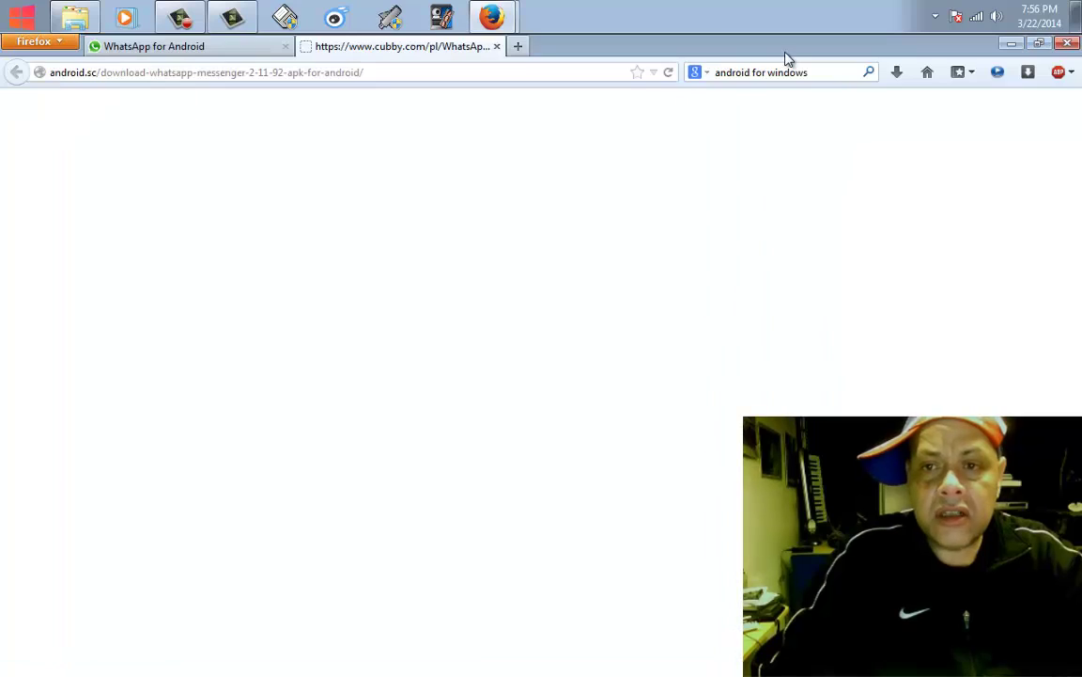
- Search Google for 'windroy' and open the official socketeq.com Windroy site
{"action": "left_click", "coordinate": [928, 72]}
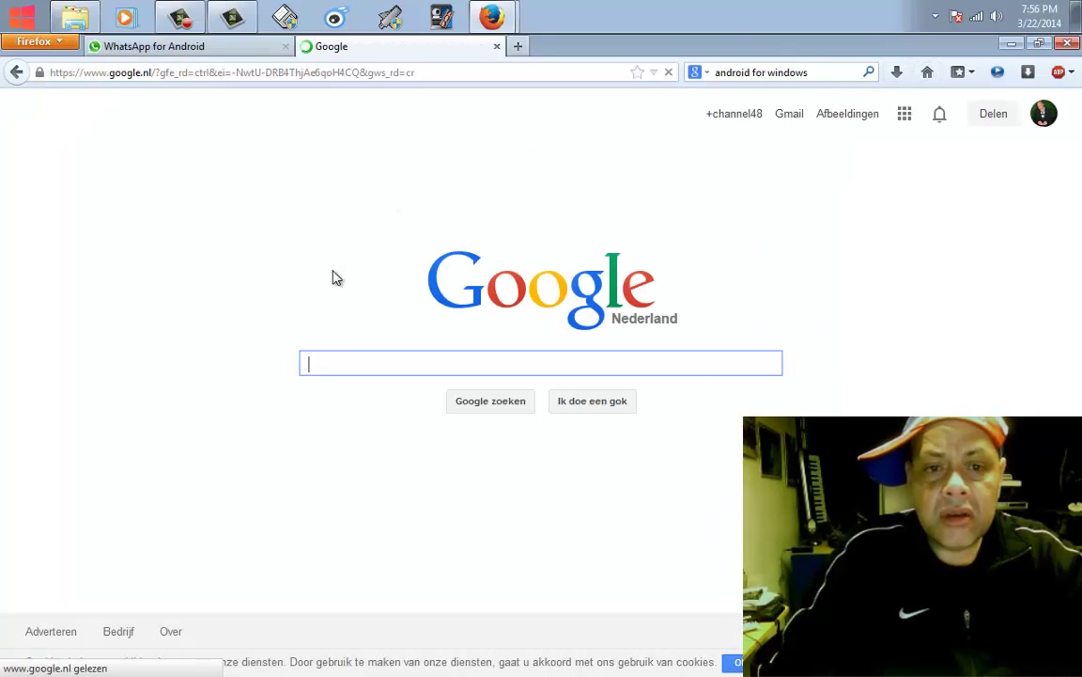
{"action": "type", "text": "windroy"}
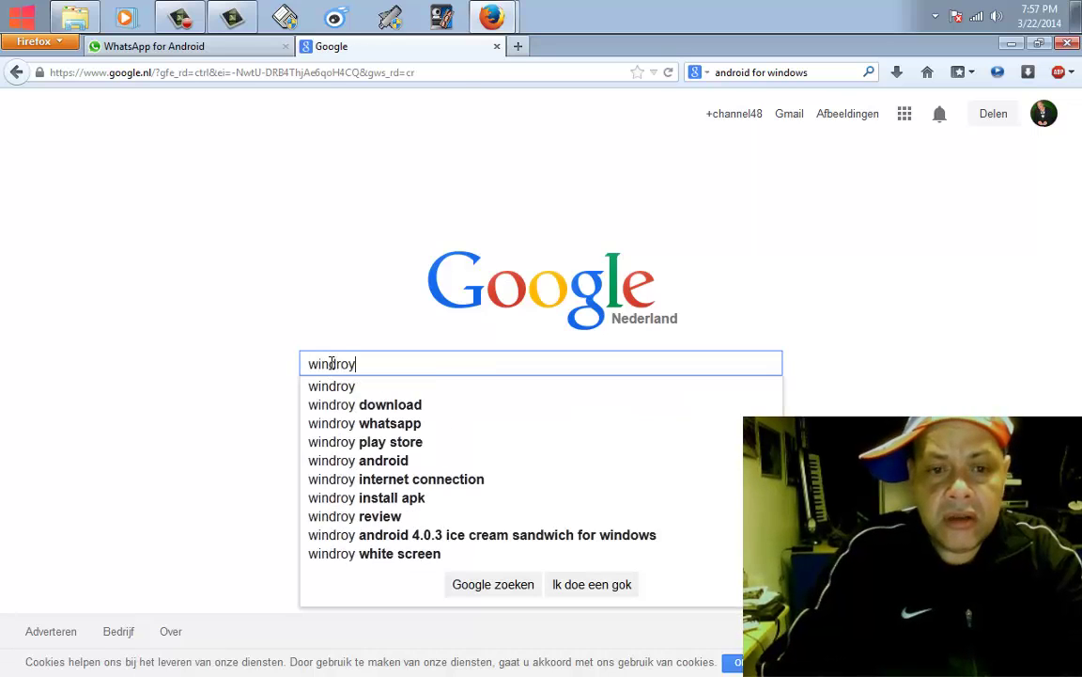
{"action": "key", "text": "Return"}
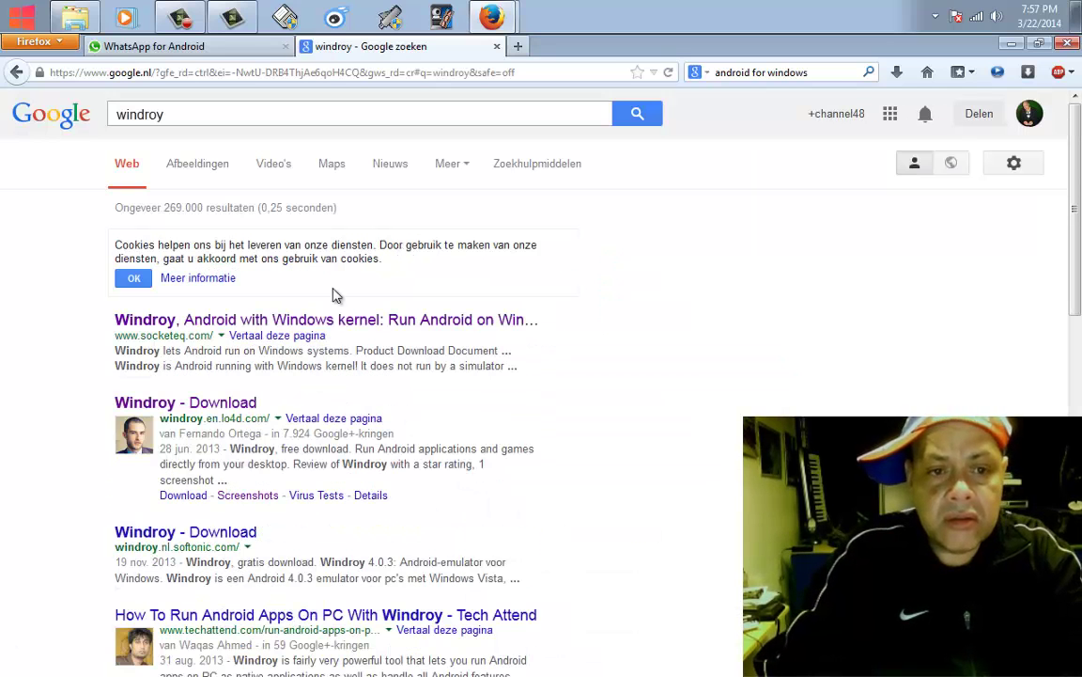
{"action": "left_click", "coordinate": [252, 323]}
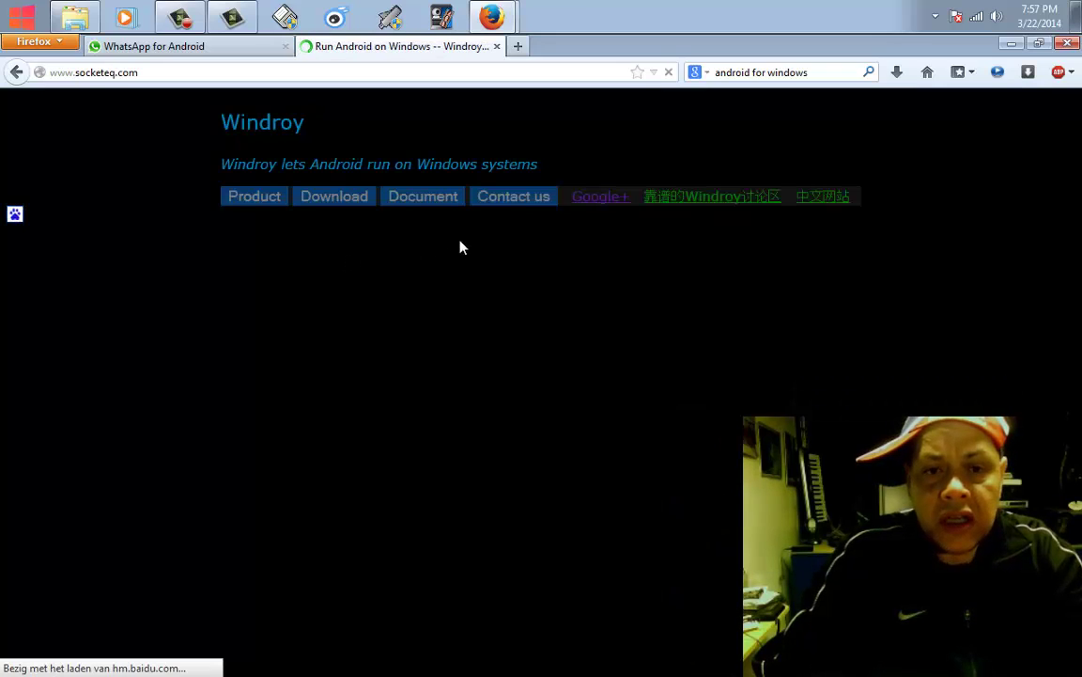
- Download windroy_20140113.exe from Google Drive despite the virus-scan warning, then close that tab and show the desktop
{"action": "left_click", "coordinate": [338, 200]}
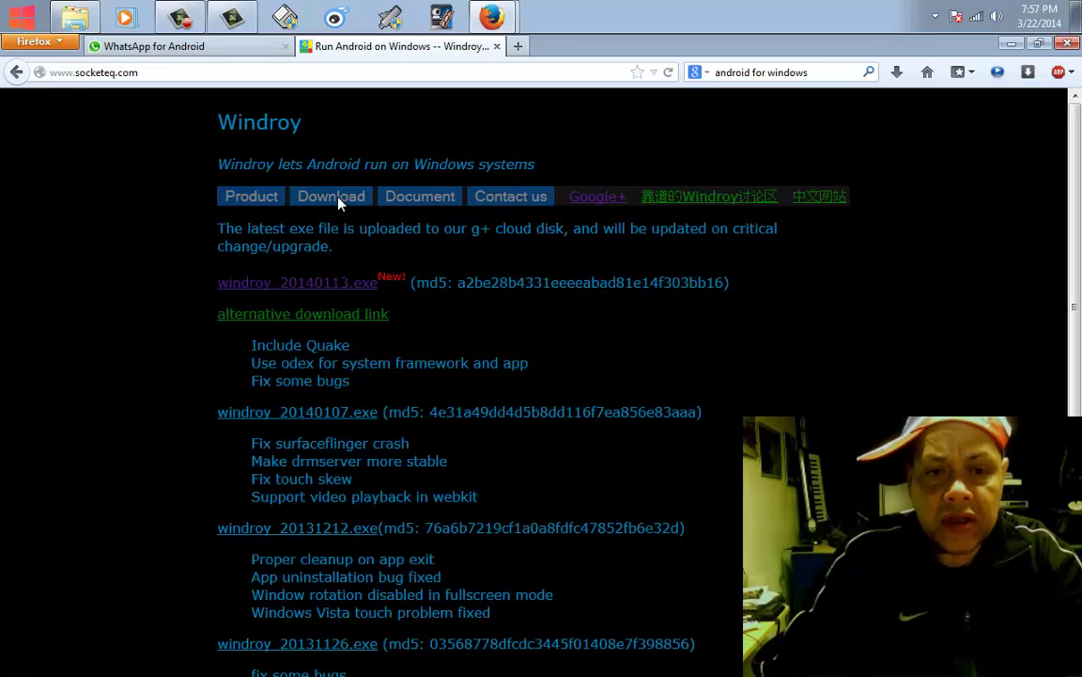
{"action": "left_click", "coordinate": [338, 295]}
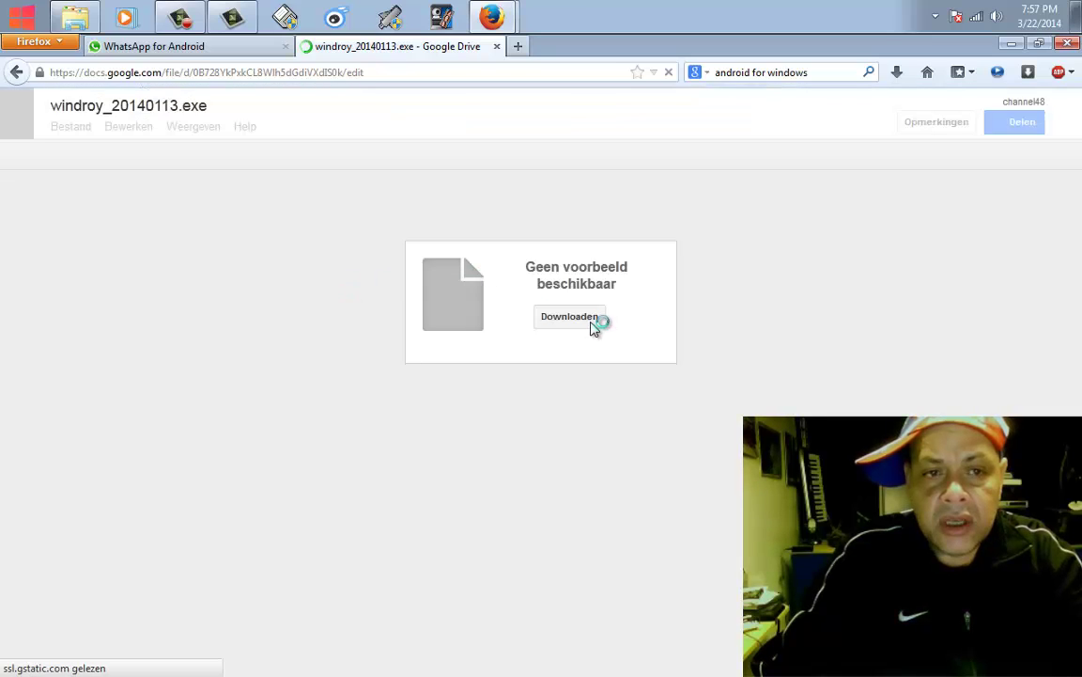
{"action": "left_click", "coordinate": [579, 319]}
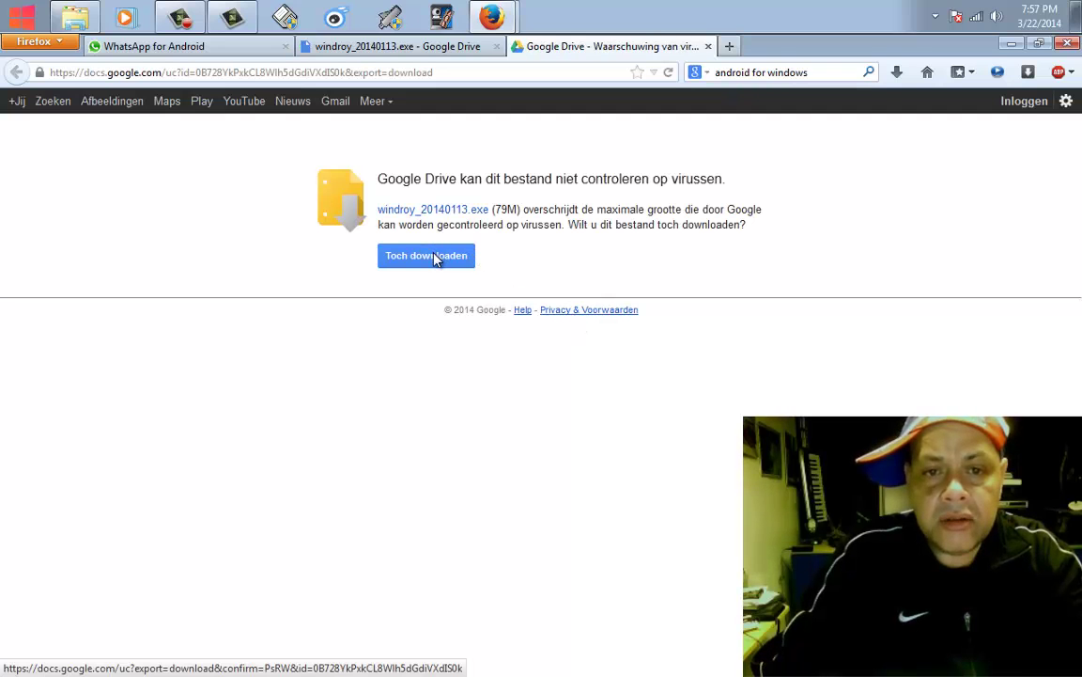
{"action": "left_click", "coordinate": [435, 260]}
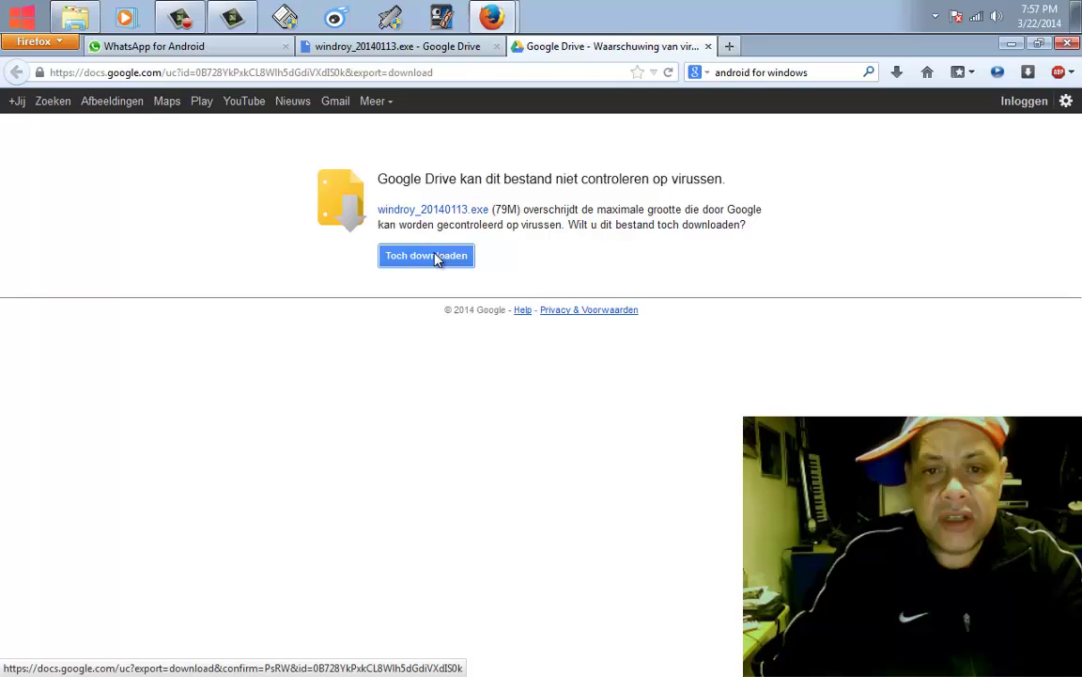
{"action": "left_click", "coordinate": [491, 294]}
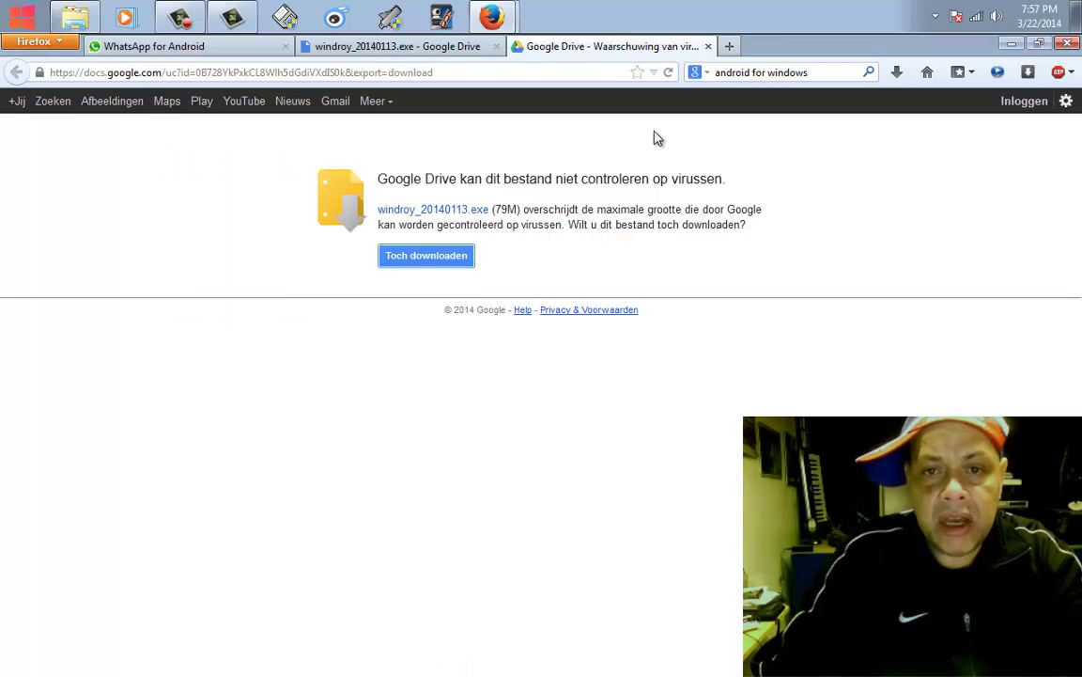
{"action": "left_click", "coordinate": [708, 46]}
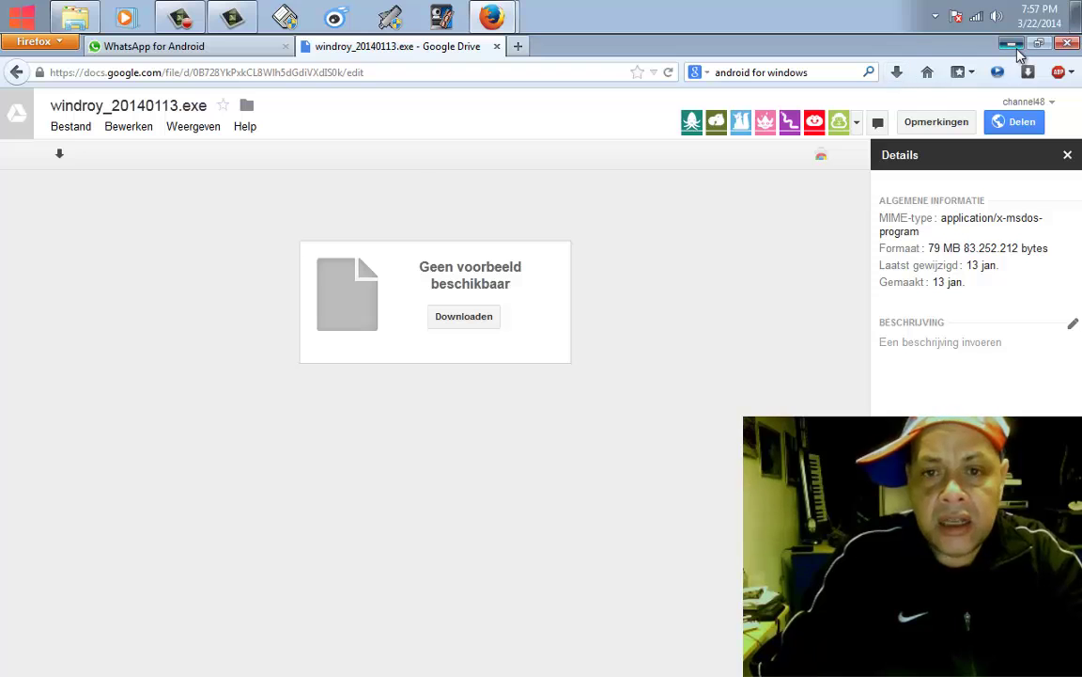
{"action": "key", "text": "super+d"}
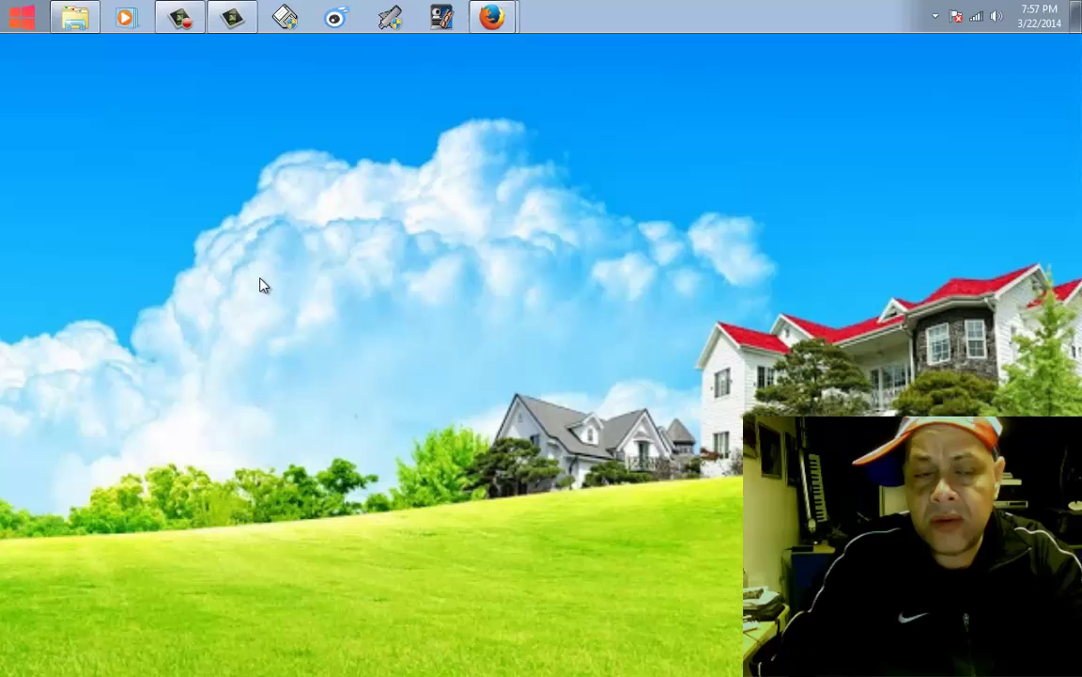
- Bring back the Google Drive Firefox window and show the WhatsApp for Android tab
{"action": "left_click", "coordinate": [491, 17]}
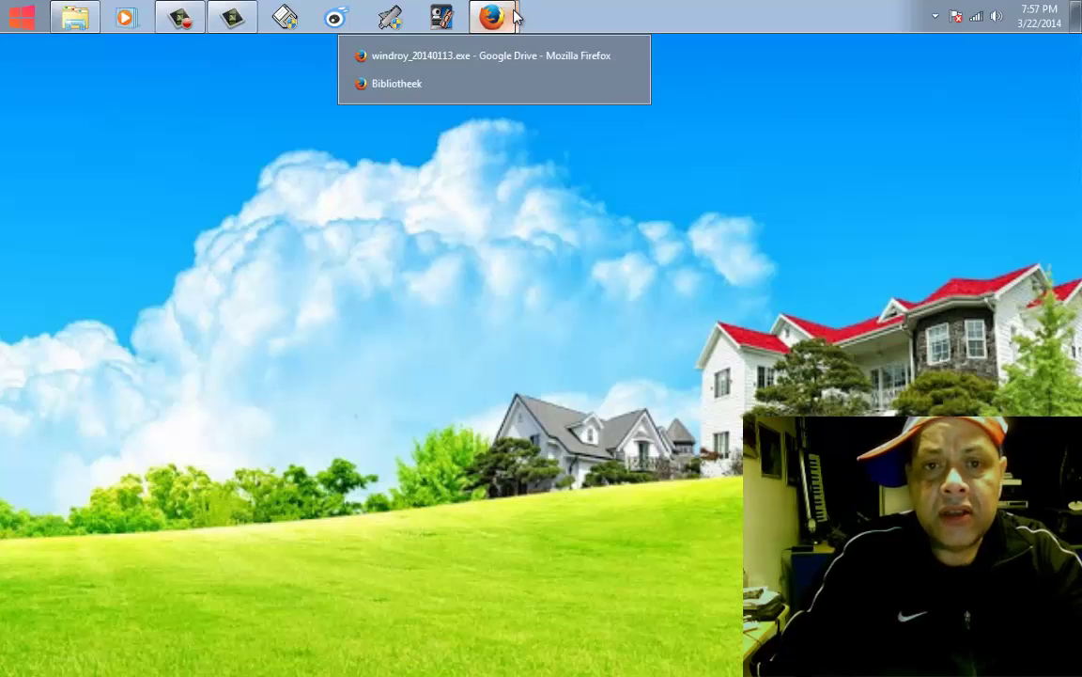
{"action": "left_click", "coordinate": [490, 59]}
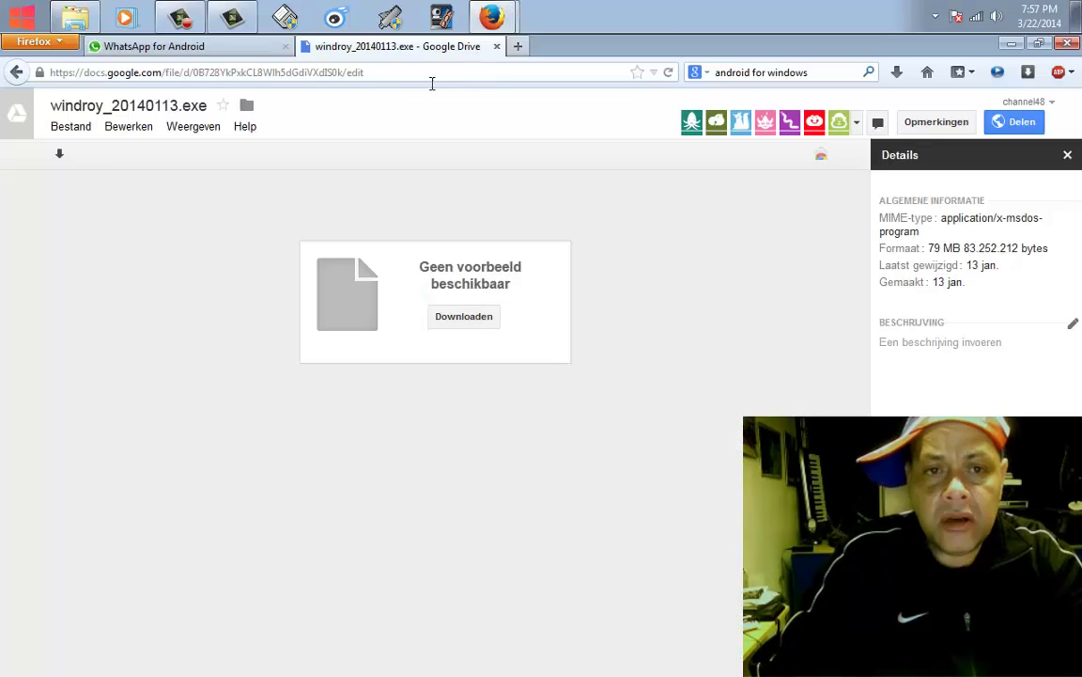
{"action": "left_click", "coordinate": [217, 54]}
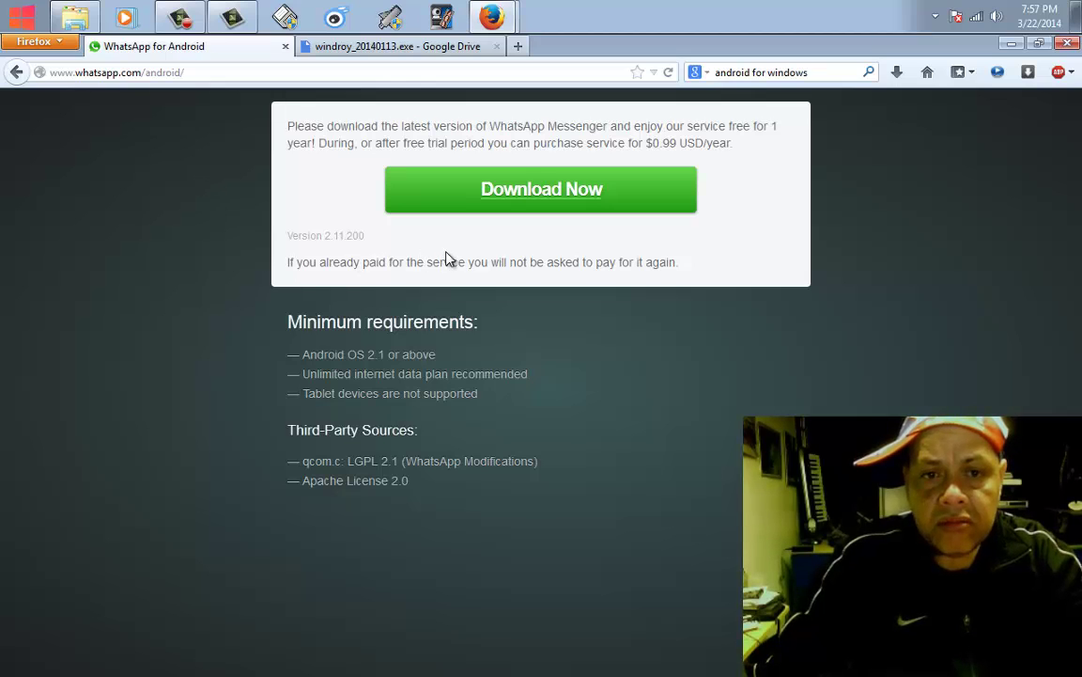
- Return to the WhatsApp Android download page and review the already downloaded apk files
{"action": "left_click", "coordinate": [16, 72]}
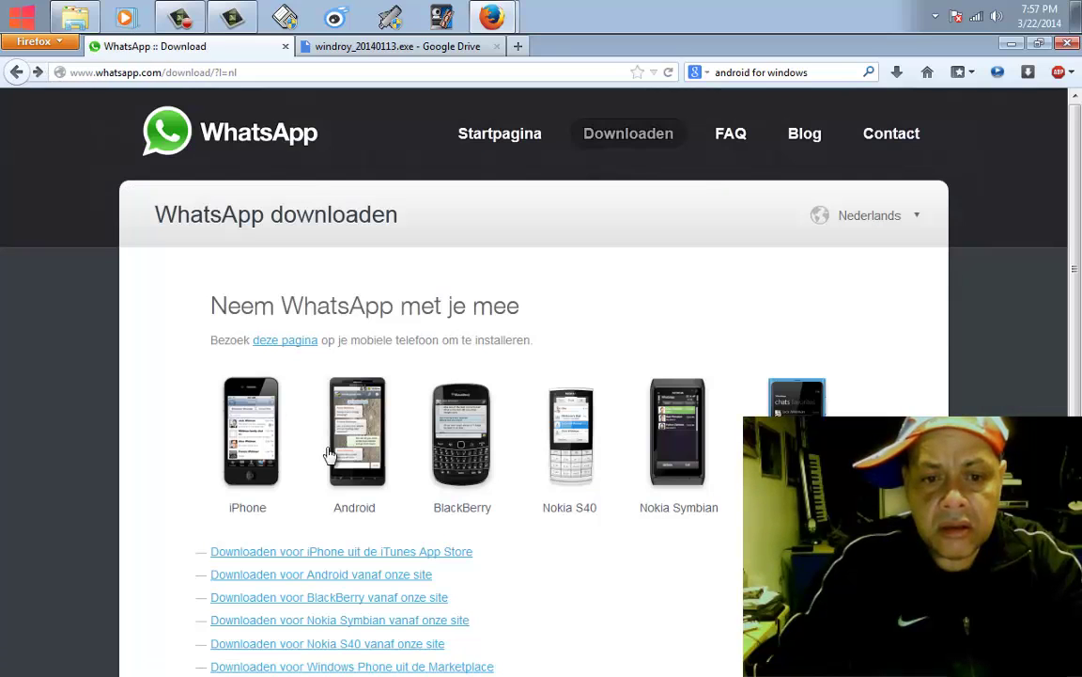
{"action": "left_click", "coordinate": [366, 453]}
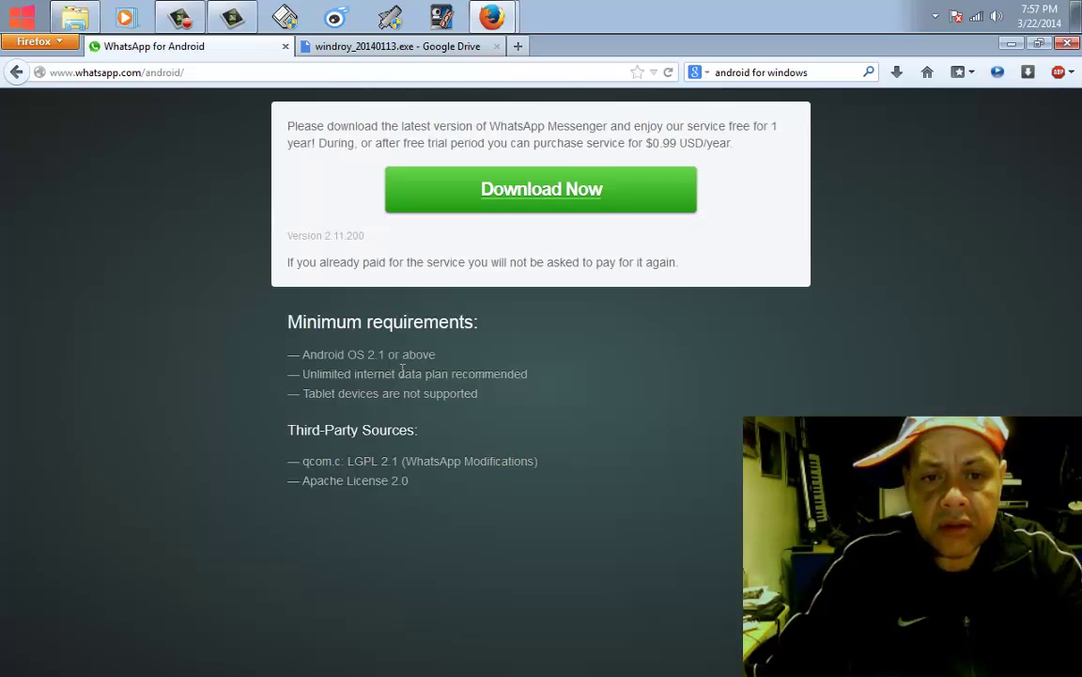
{"action": "left_click", "coordinate": [897, 72]}
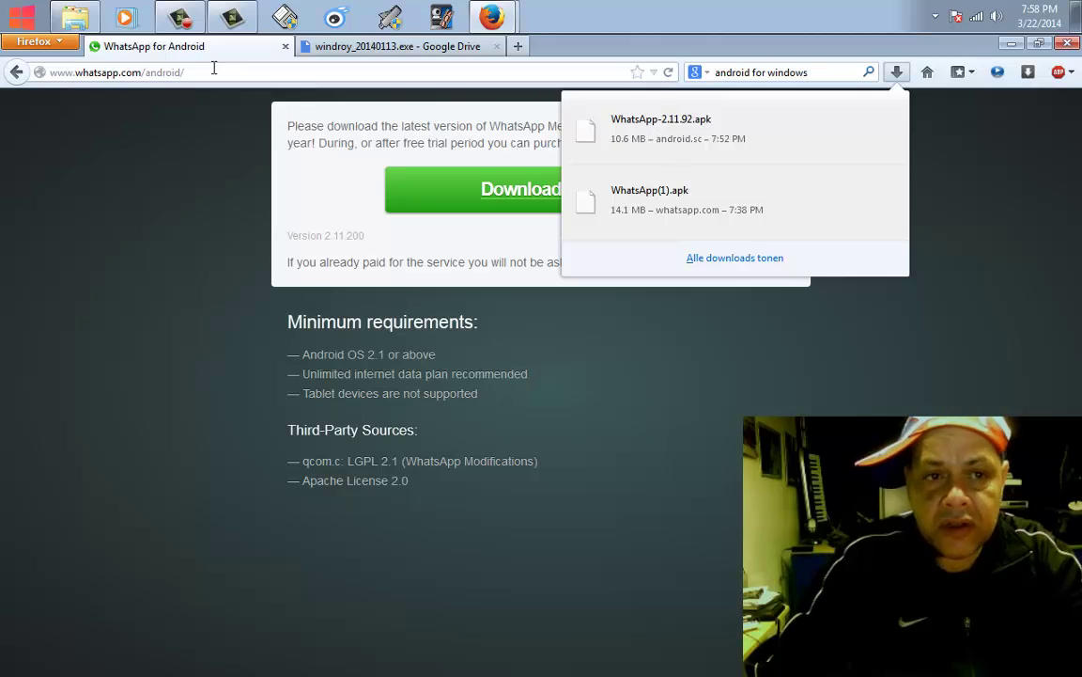
{"action": "left_click", "coordinate": [198, 112]}
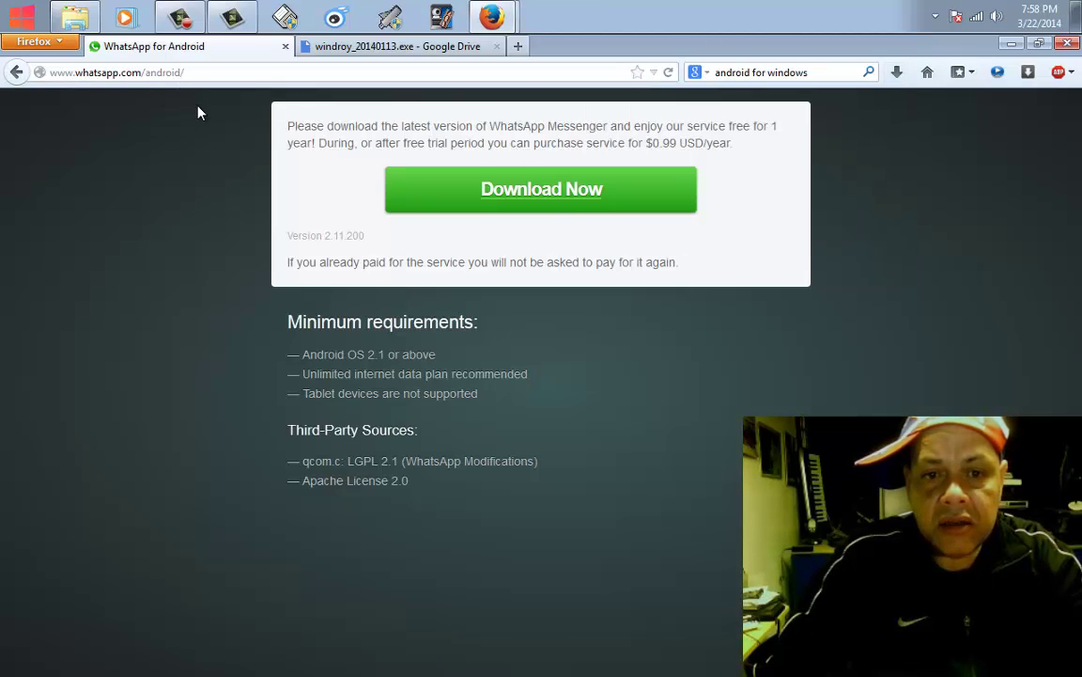
- Start a fresh WhatsApp for Android apk download and minimise Firefox
{"action": "left_click", "coordinate": [152, 71]}
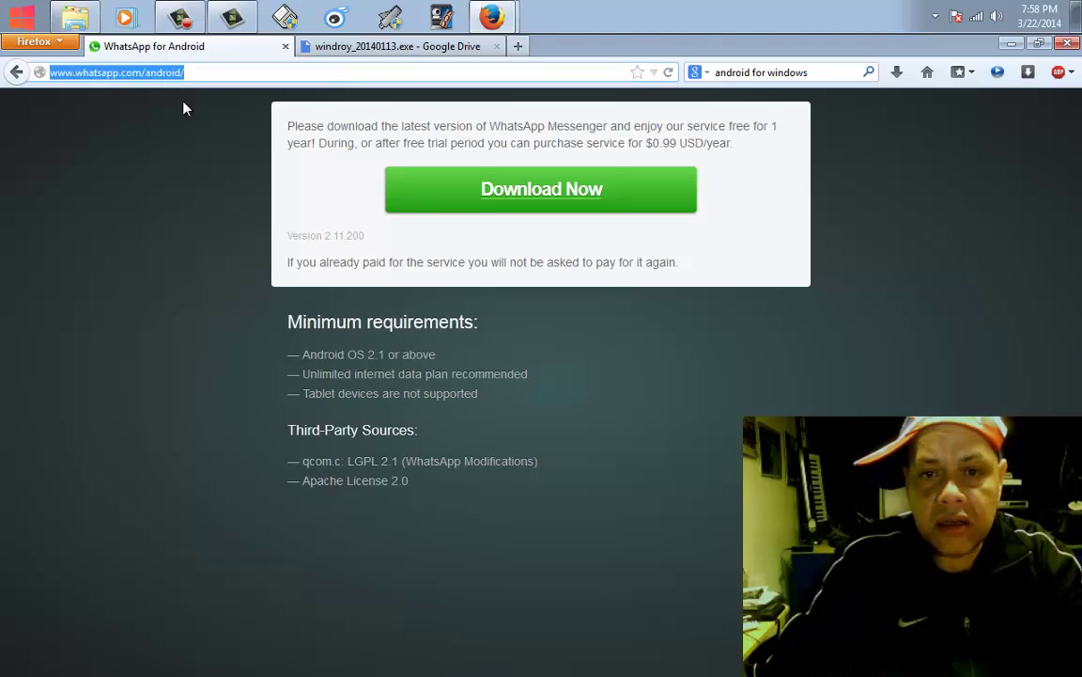
{"action": "left_click", "coordinate": [609, 204]}
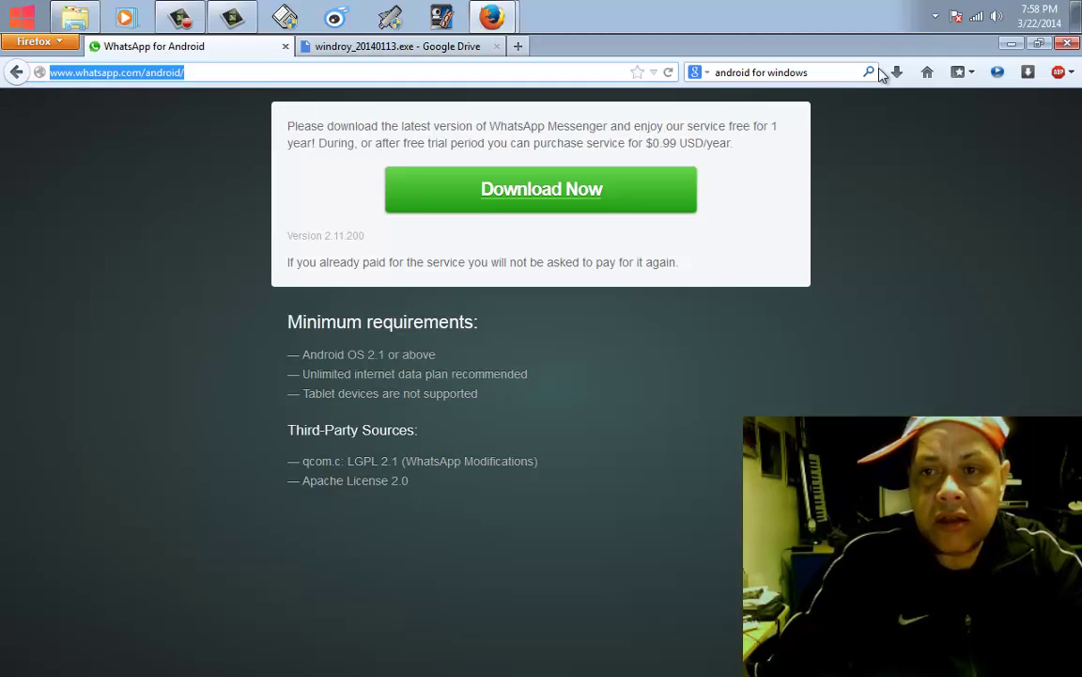
{"action": "left_click", "coordinate": [1020, 50]}
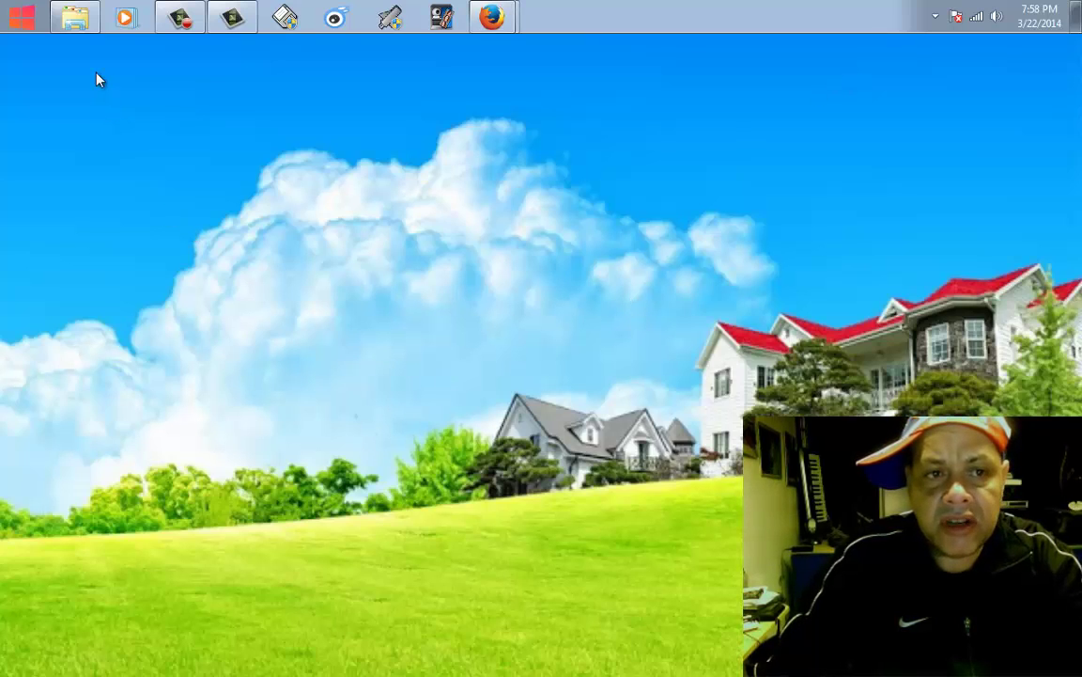
- Open Windroy's file location from the Start menu to show the windroy_root folder
{"action": "left_click", "coordinate": [21, 16]}
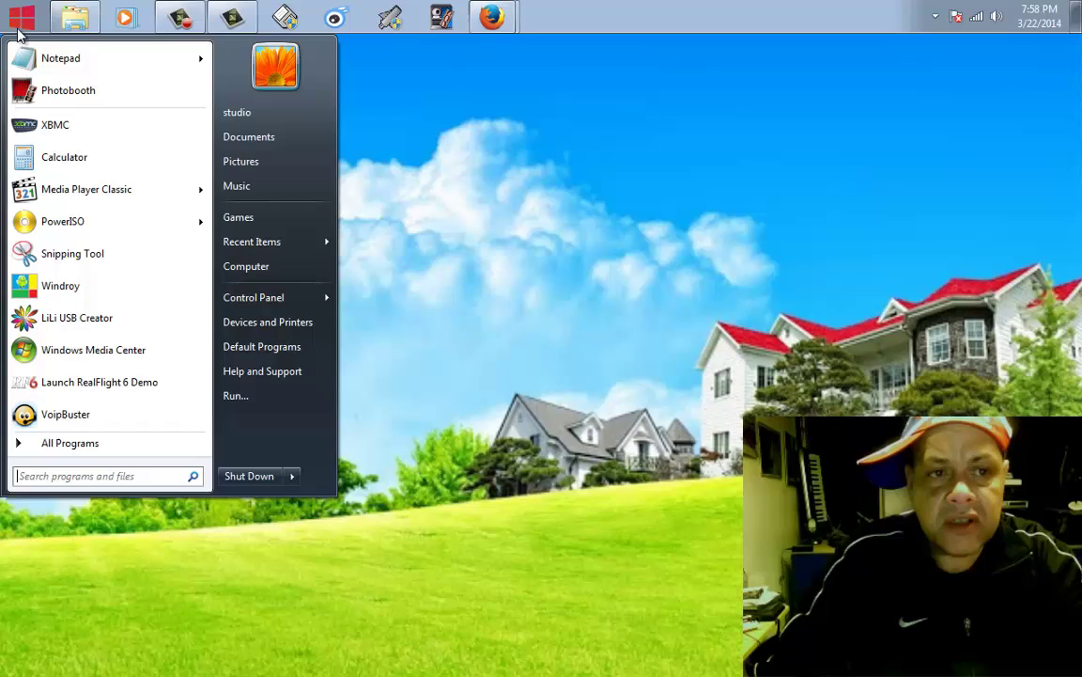
{"action": "right_click", "coordinate": [63, 289]}
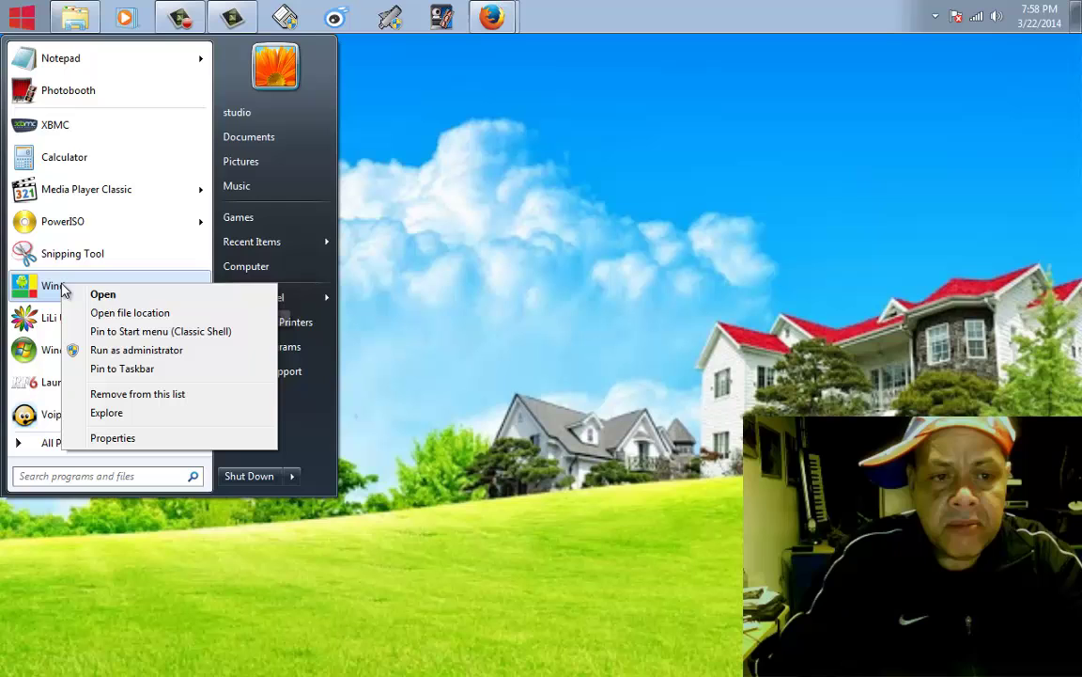
{"action": "left_click", "coordinate": [122, 315]}
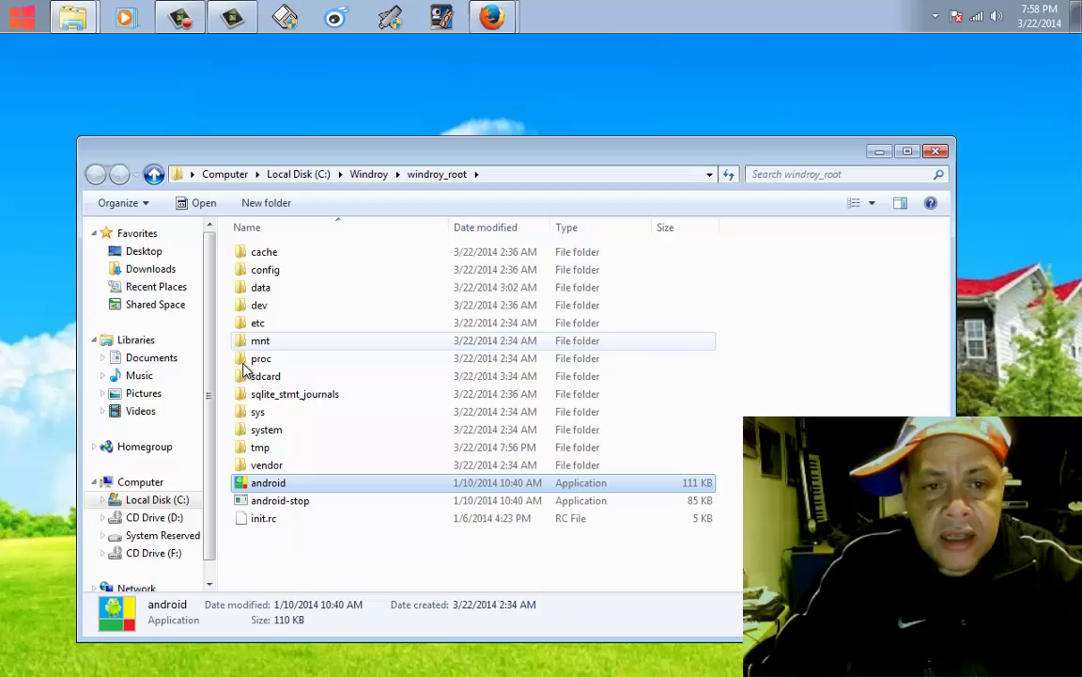
- Open windroy_root\data\app and move the Explorer window toward the screen centre
{"action": "double_click", "coordinate": [275, 291]}
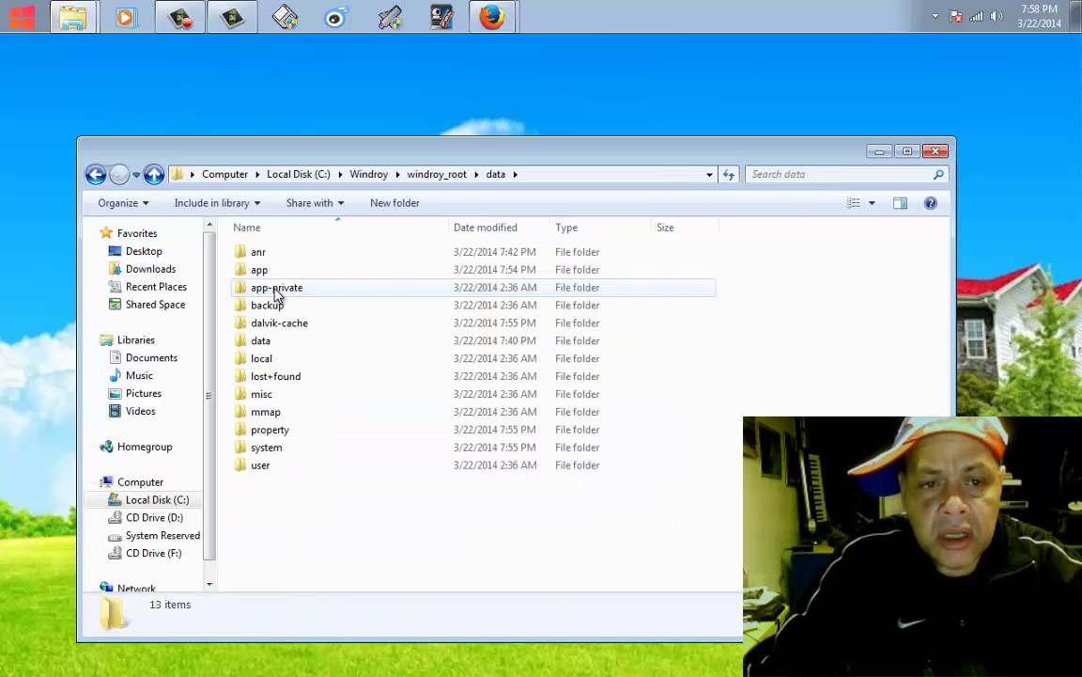
{"action": "double_click", "coordinate": [273, 271]}
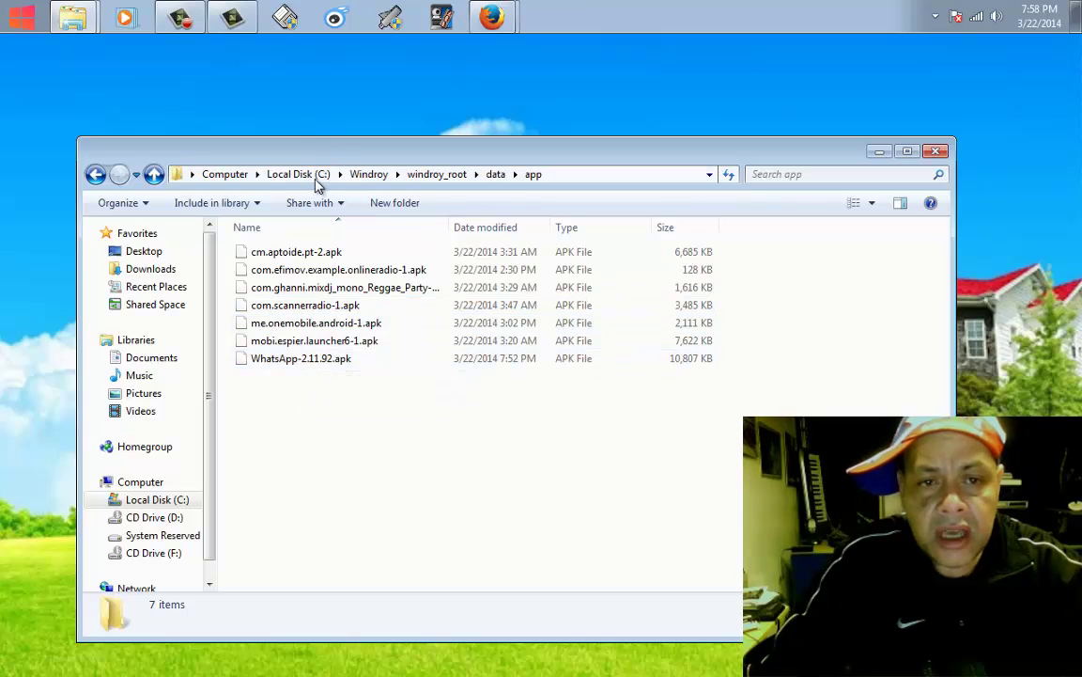
{"action": "left_click_drag", "start_coordinate": [309, 162], "coordinate": [345, 137]}
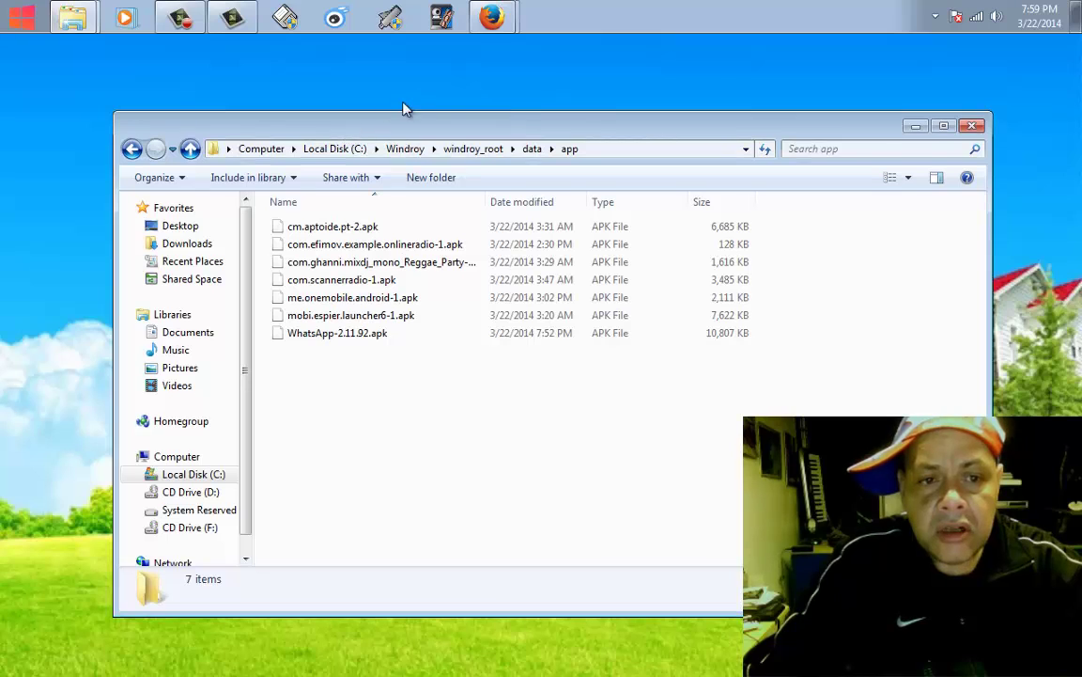
{"action": "left_click", "coordinate": [175, 226]}
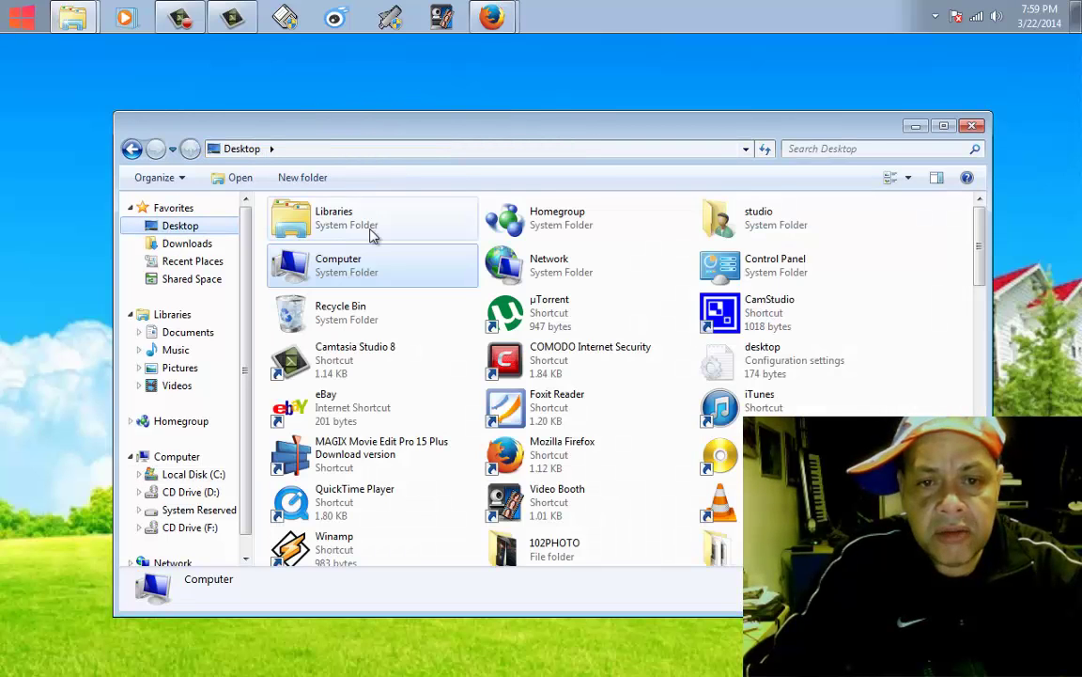
{"action": "left_click", "coordinate": [848, 151]}
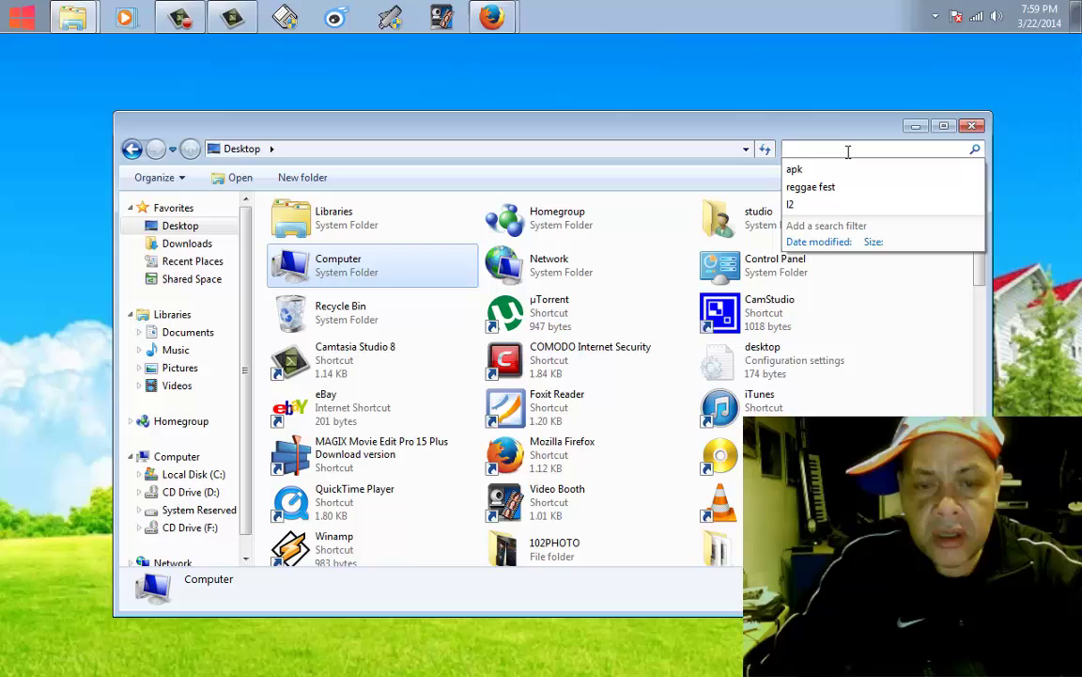
{"action": "type", "text": "apk"}
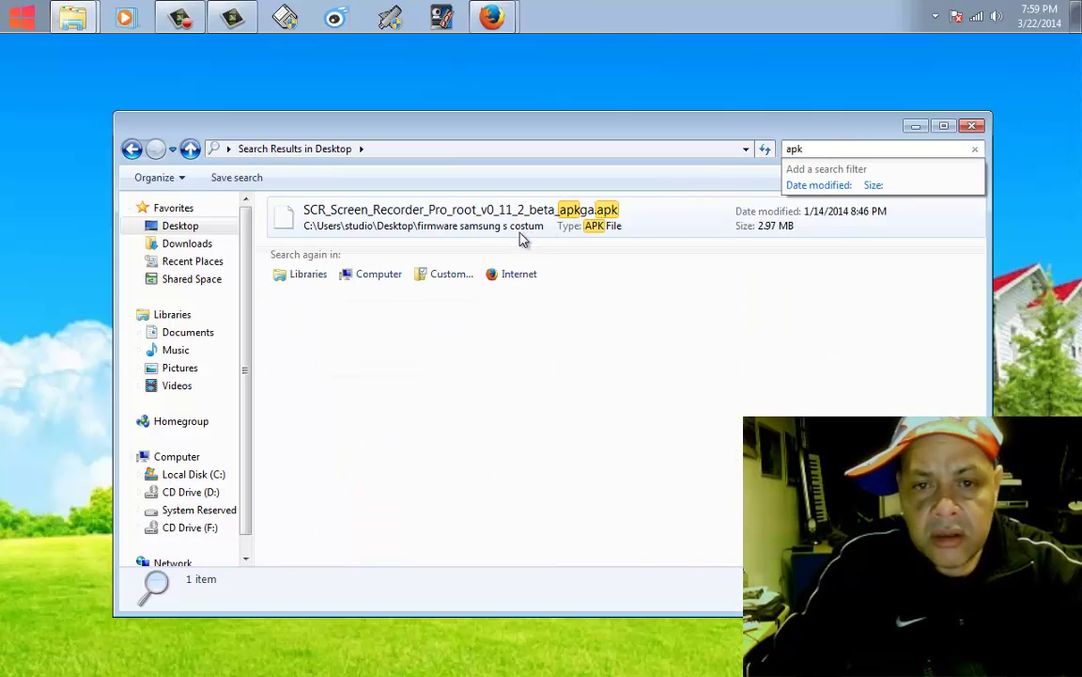
{"action": "left_click", "coordinate": [522, 236]}
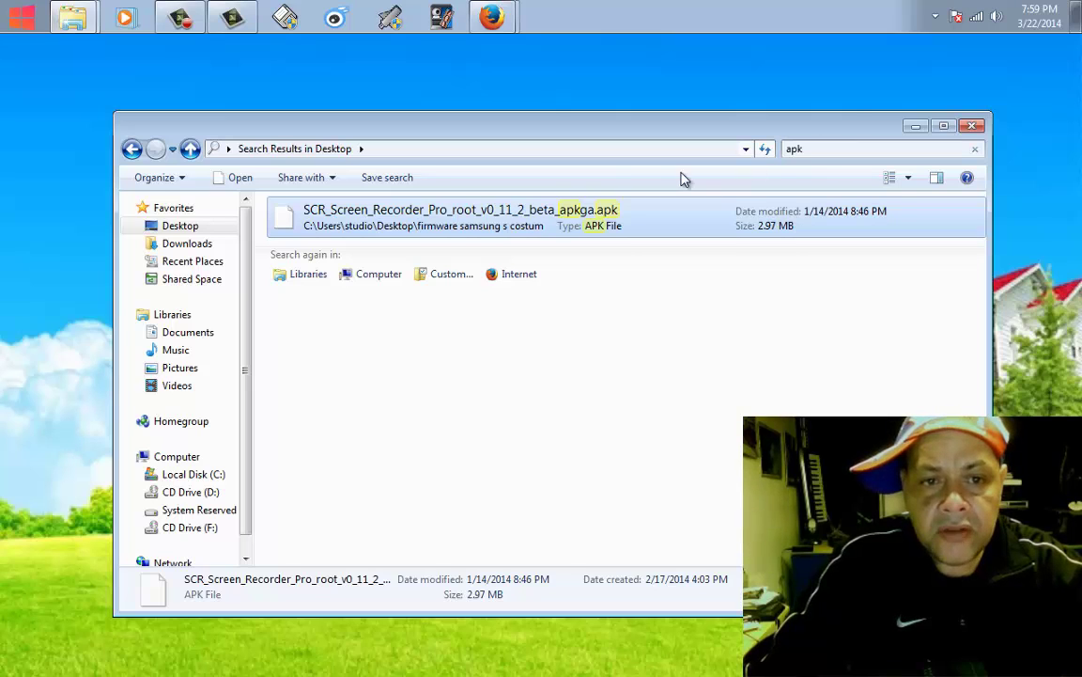
{"action": "left_click", "coordinate": [491, 17]}
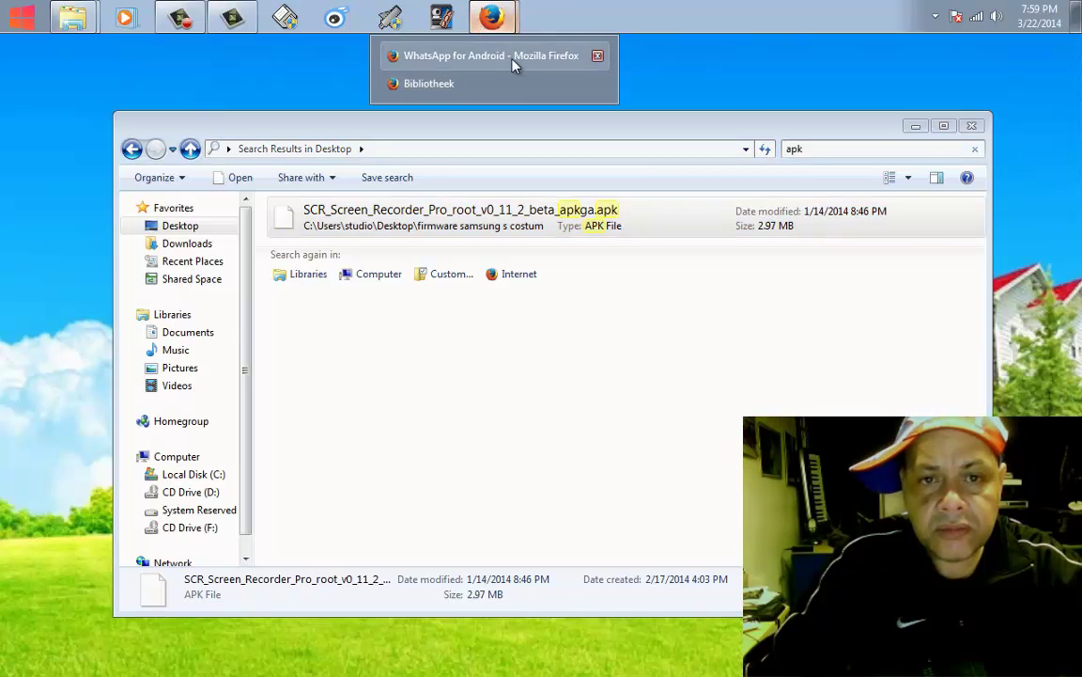
{"action": "left_click", "coordinate": [512, 57]}
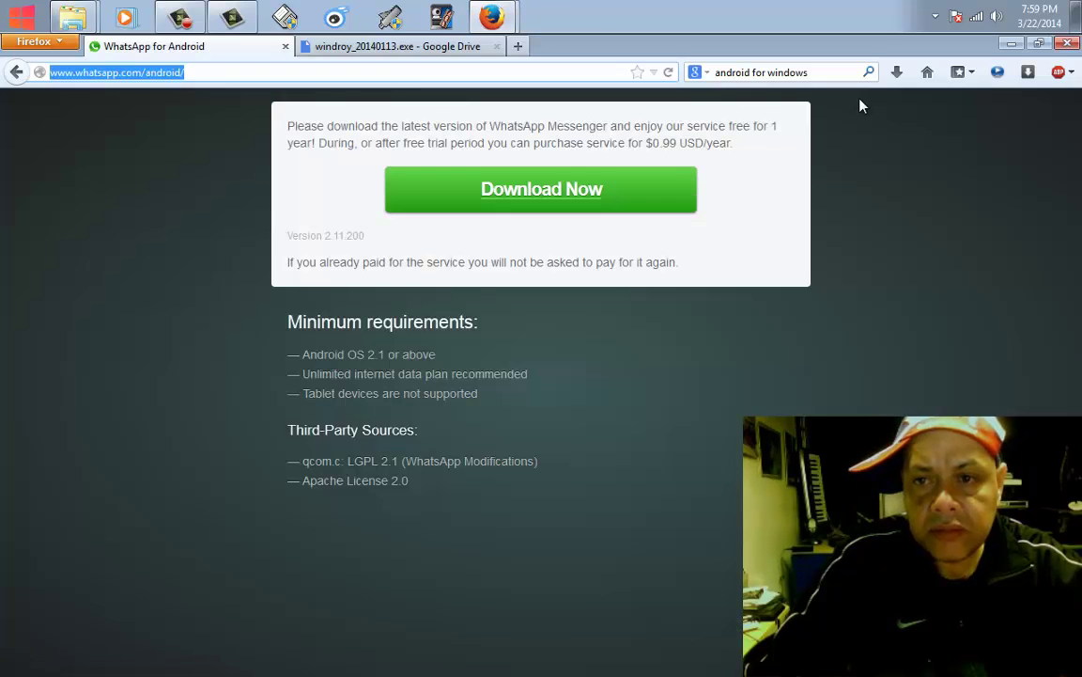
{"action": "left_click", "coordinate": [897, 72]}
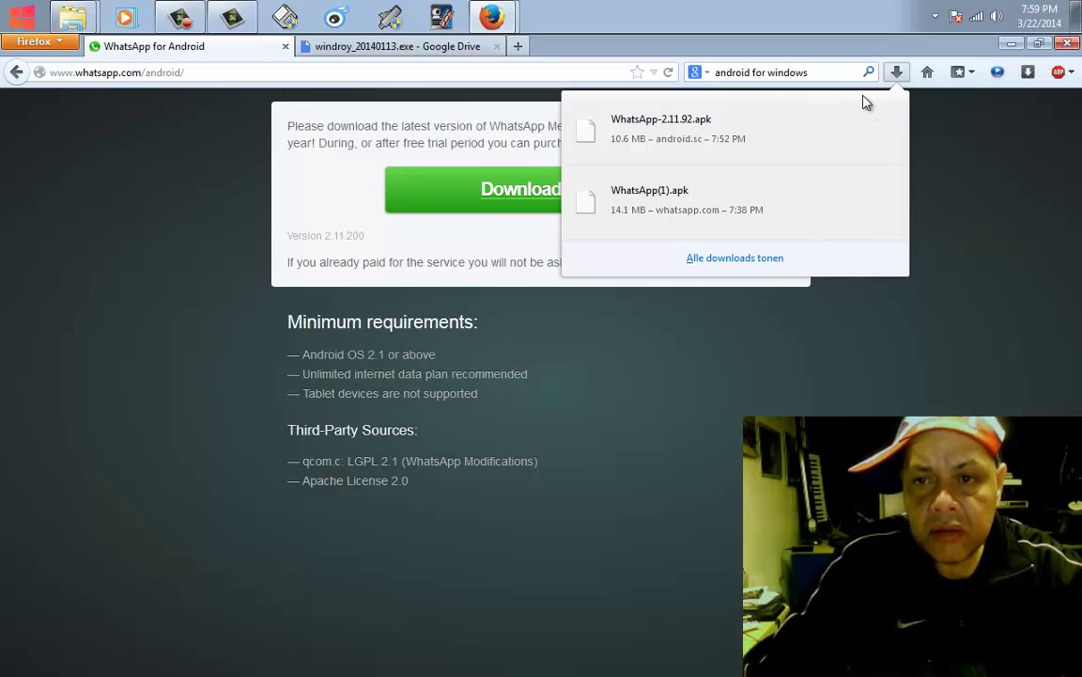
{"action": "left_click", "coordinate": [1011, 46]}
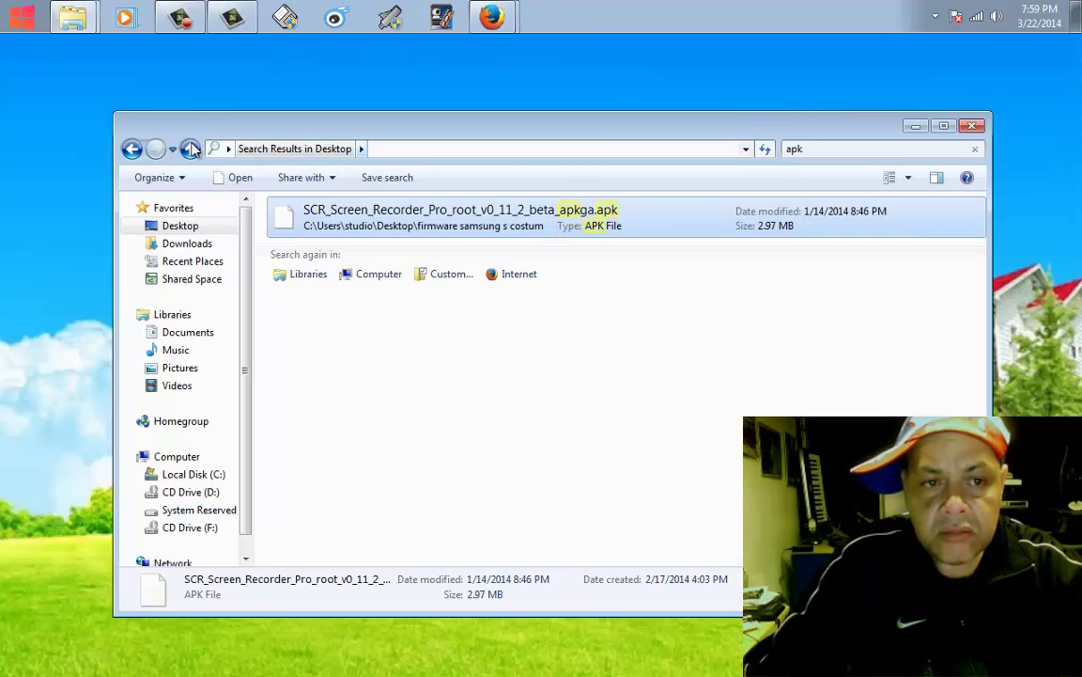
{"action": "left_click_drag", "start_coordinate": [203, 132], "coordinate": [286, 306]}
{"action": "left_click_drag", "start_coordinate": [262, 266], "coordinate": [235, 110]}
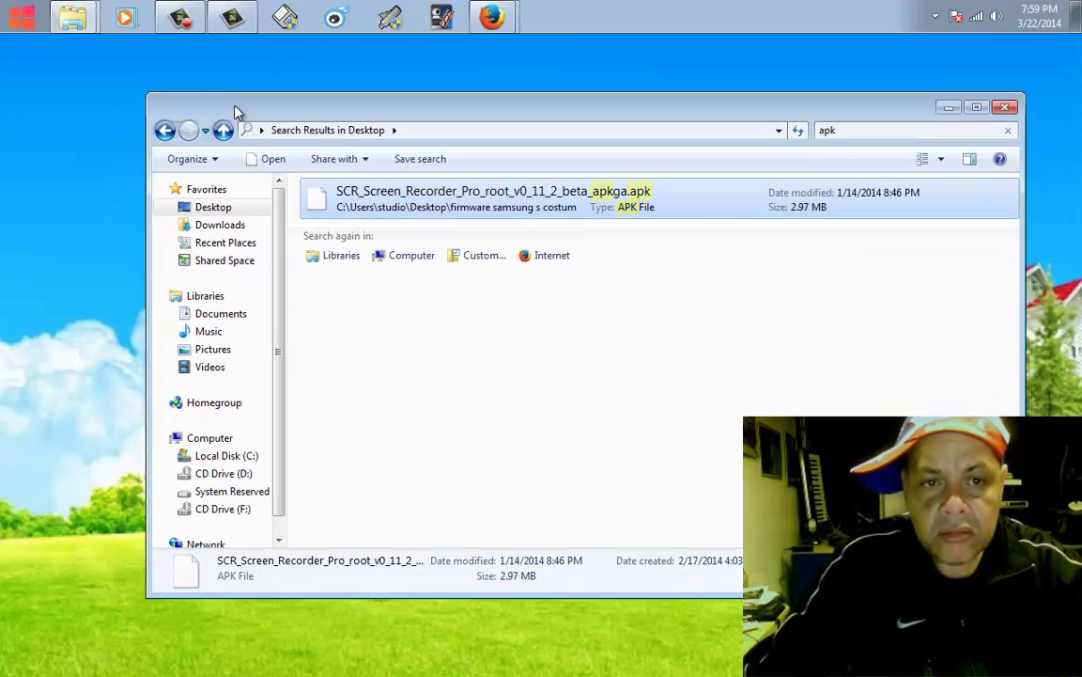
{"action": "left_click", "coordinate": [165, 133]}
{"action": "left_click", "coordinate": [164, 133]}
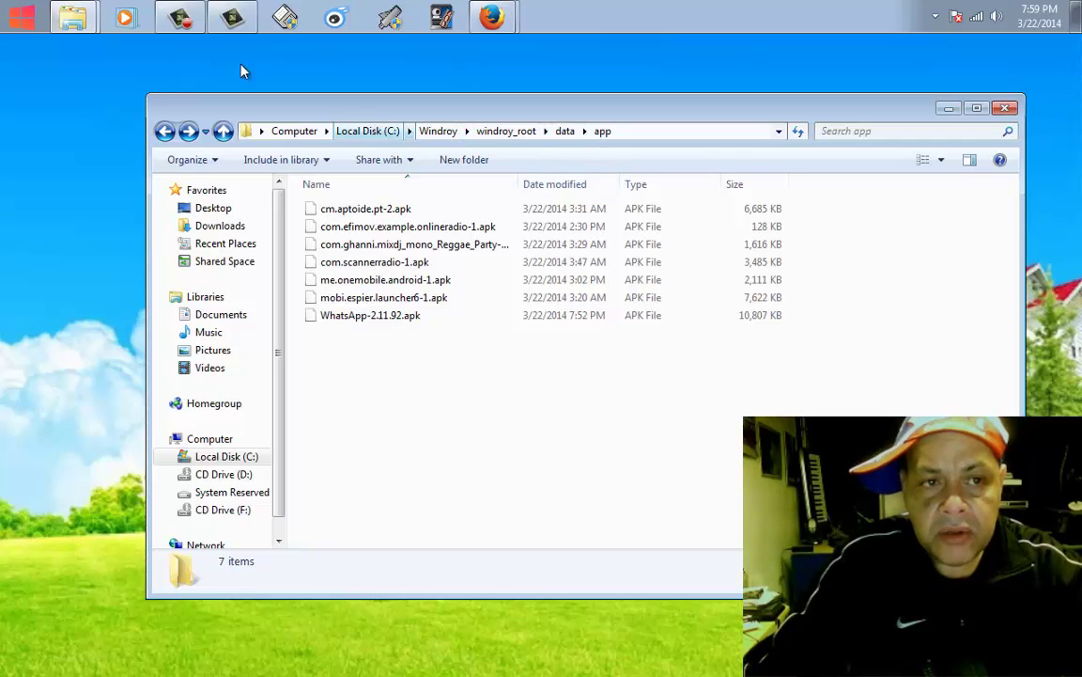
- Open windroy_root\data\app in a new Explorer window through Windroy's file location and move it aside
{"action": "left_click", "coordinate": [21, 15]}
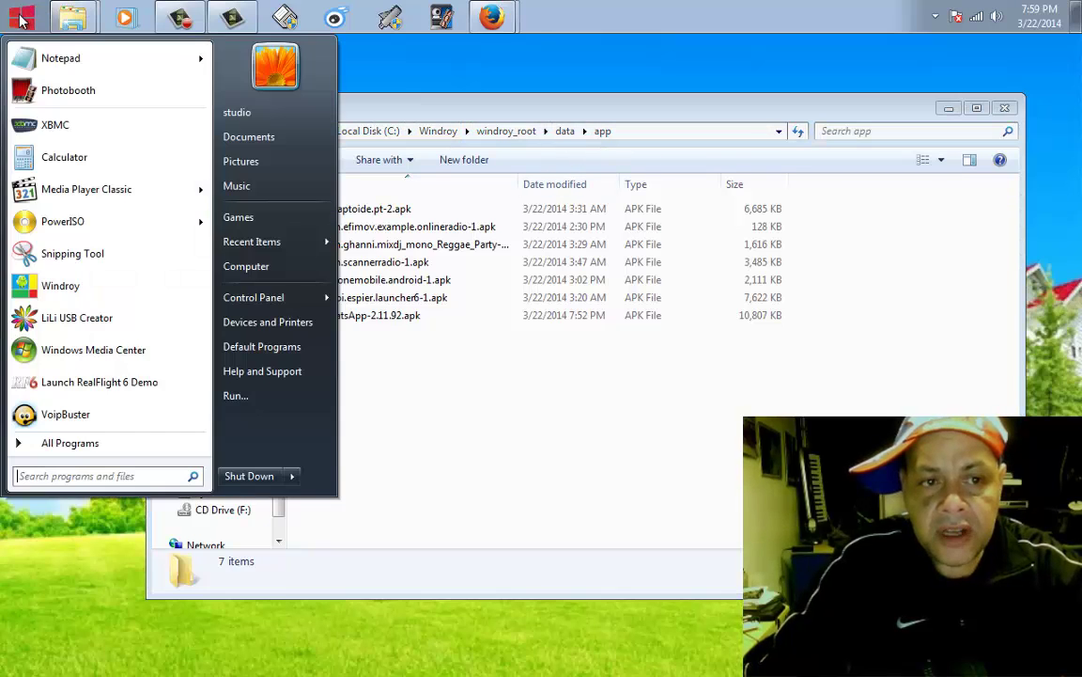
{"action": "right_click", "coordinate": [74, 295]}
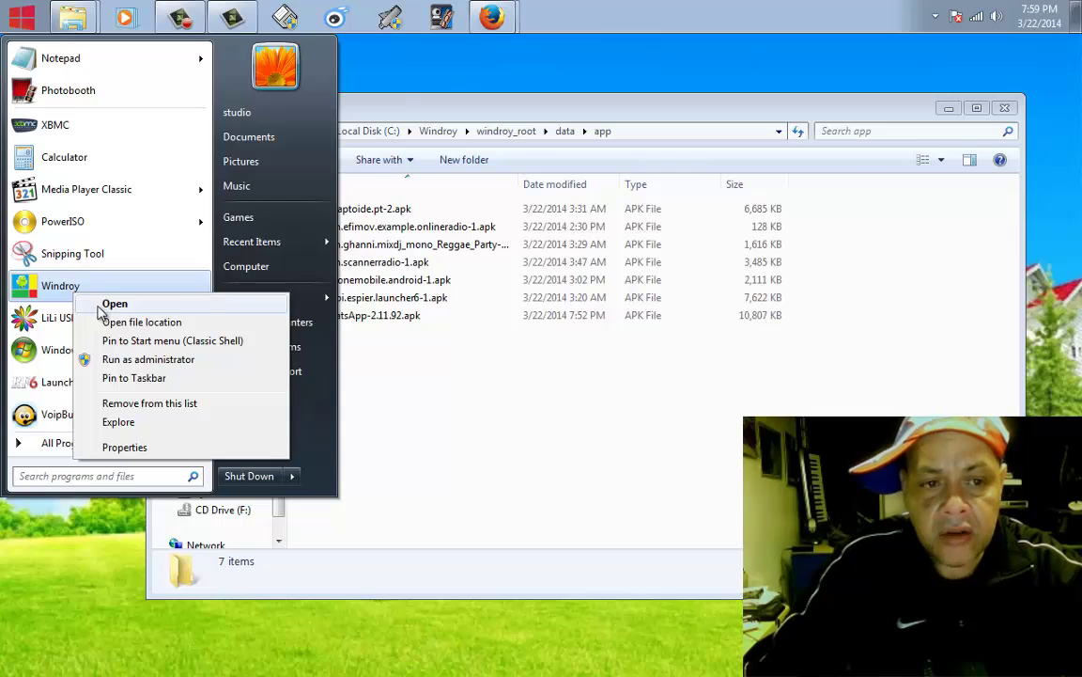
{"action": "left_click", "coordinate": [146, 323]}
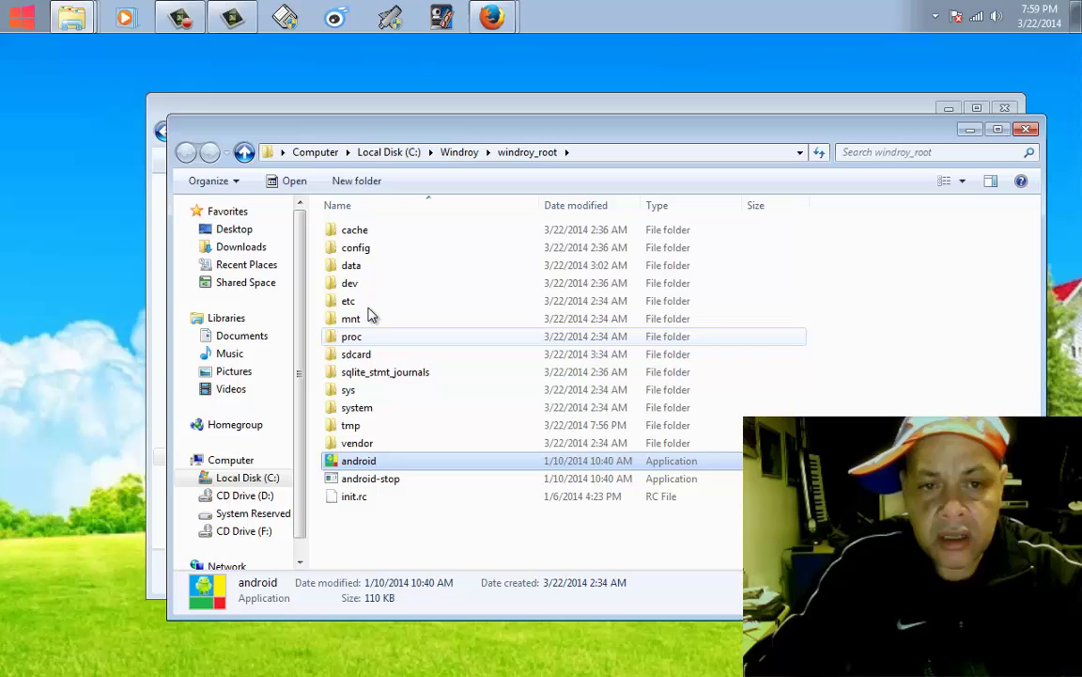
{"action": "double_click", "coordinate": [355, 267]}
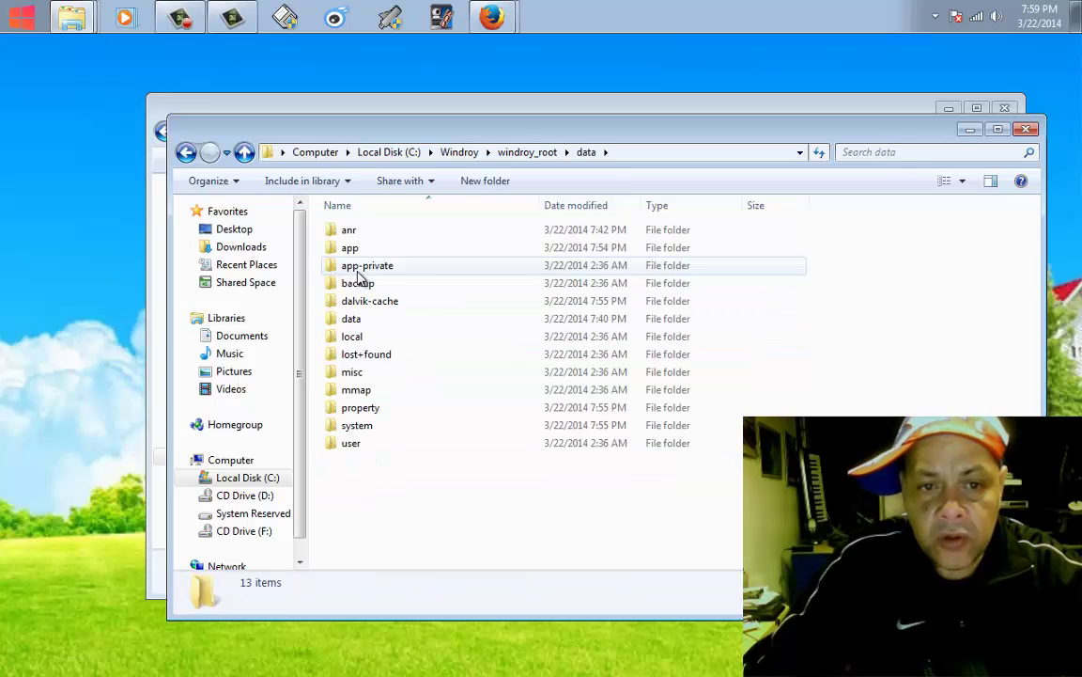
{"action": "double_click", "coordinate": [350, 249]}
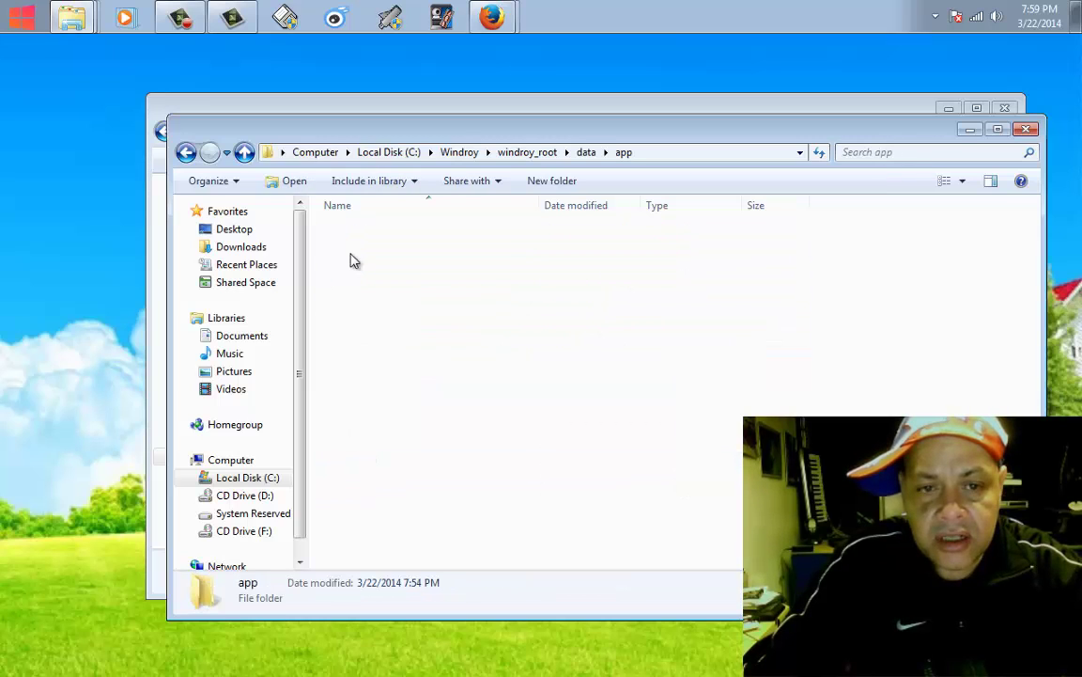
{"action": "left_click_drag", "start_coordinate": [364, 139], "coordinate": [549, 161]}
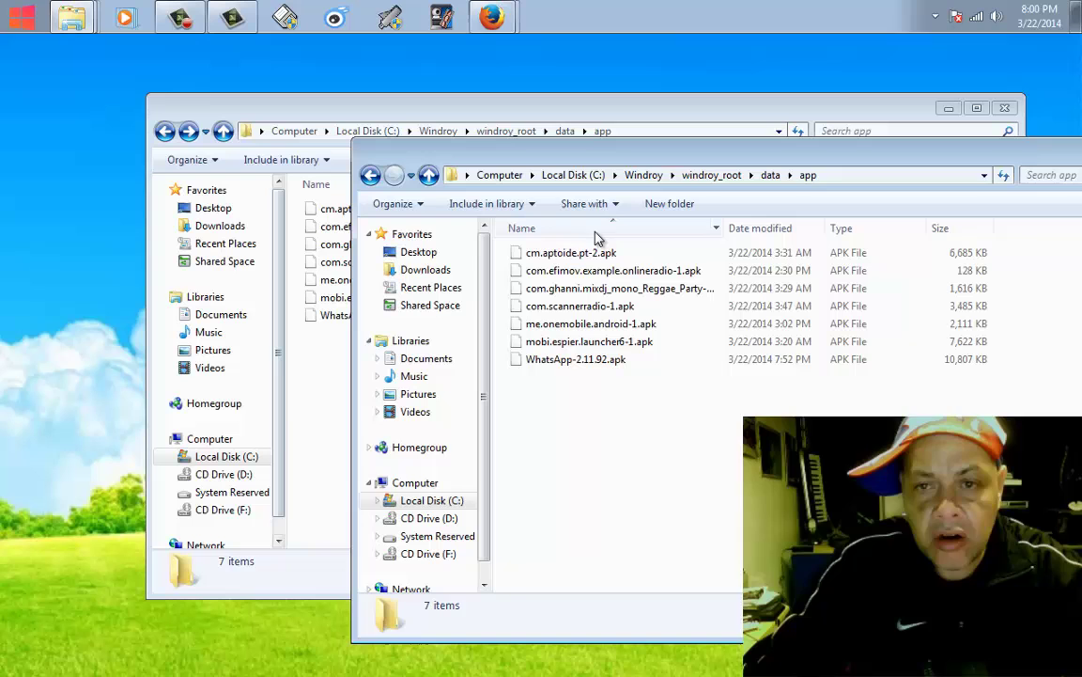
- Close the older duplicate folder window and bring the Desktop folder window to the front
{"action": "left_click", "coordinate": [1003, 108]}
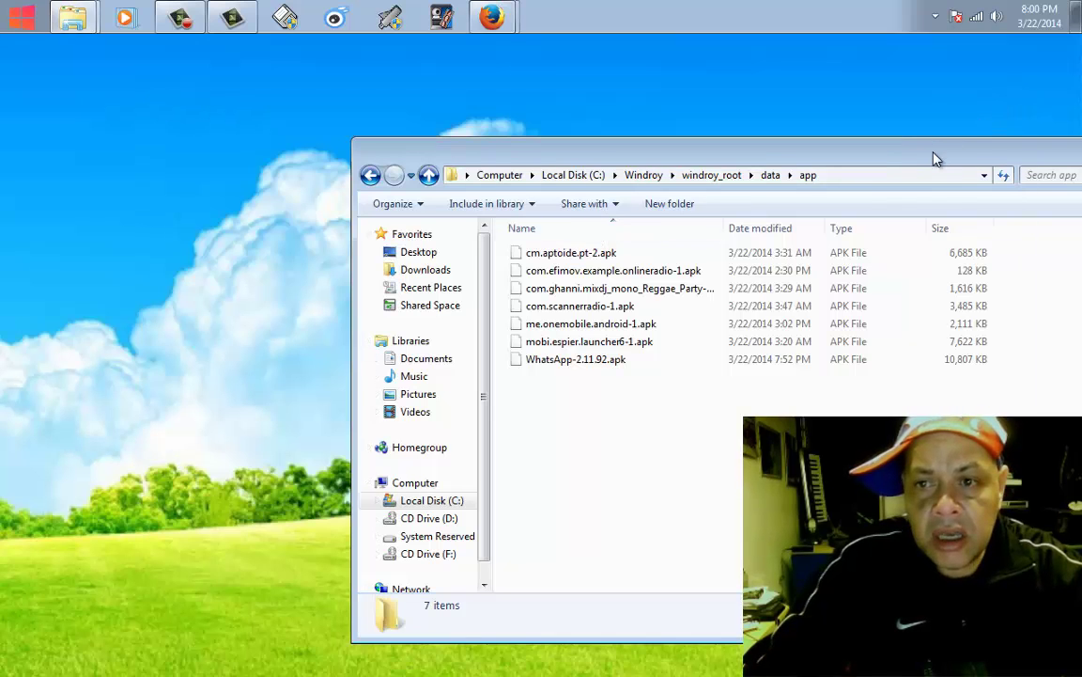
{"action": "left_click_drag", "start_coordinate": [934, 159], "coordinate": [664, 148]}
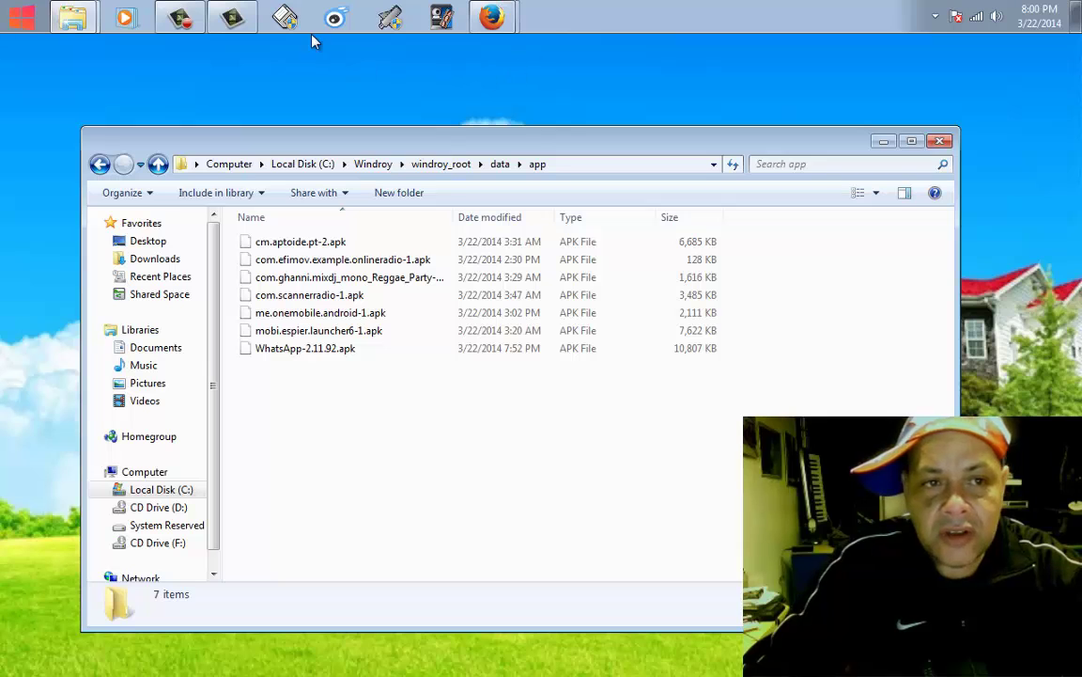
{"action": "left_click", "coordinate": [73, 17]}
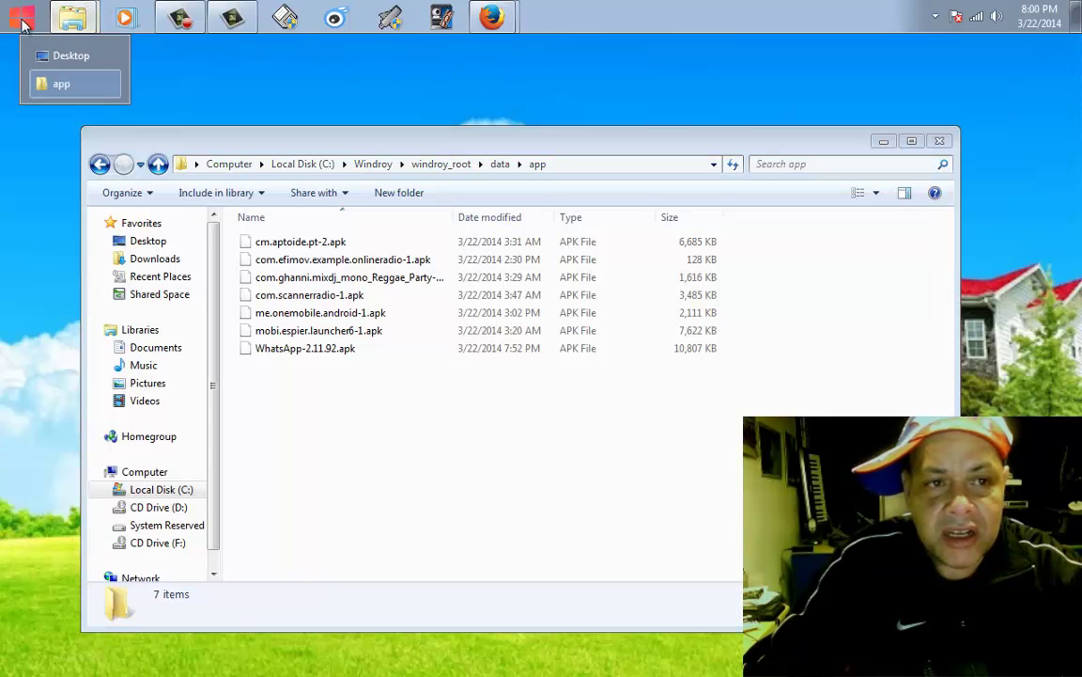
{"action": "left_click", "coordinate": [52, 55]}
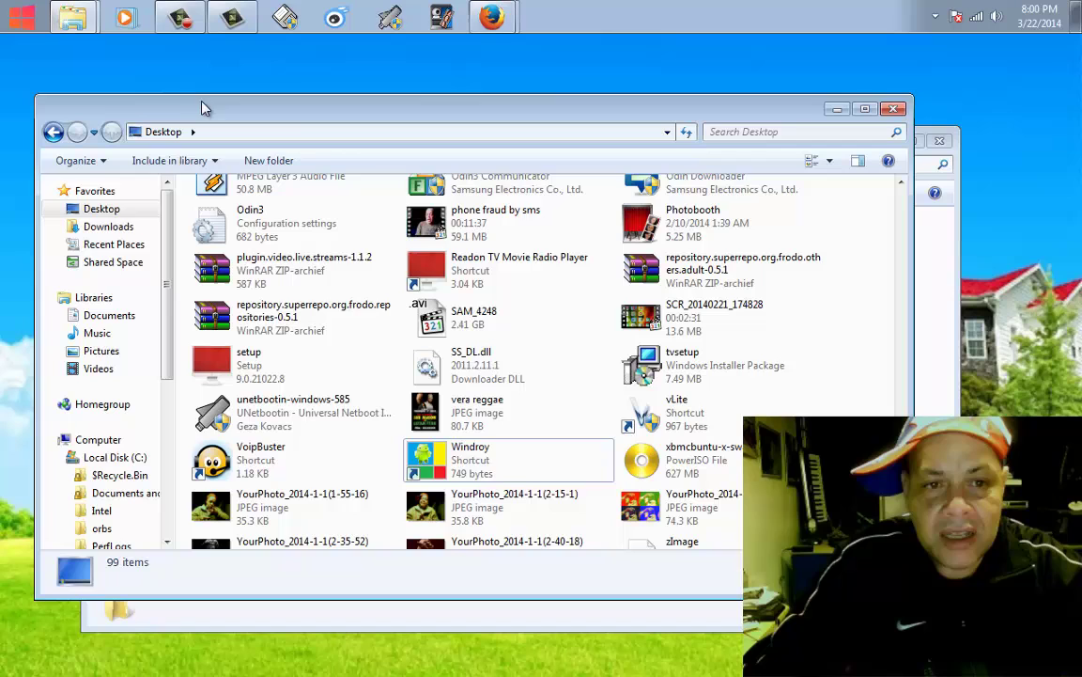
- Search the Desktop for 'apk', move the SCR Screen Recorder apk into data\app, and close that folder
{"action": "left_click", "coordinate": [726, 137]}
{"action": "left_click", "coordinate": [715, 149]}
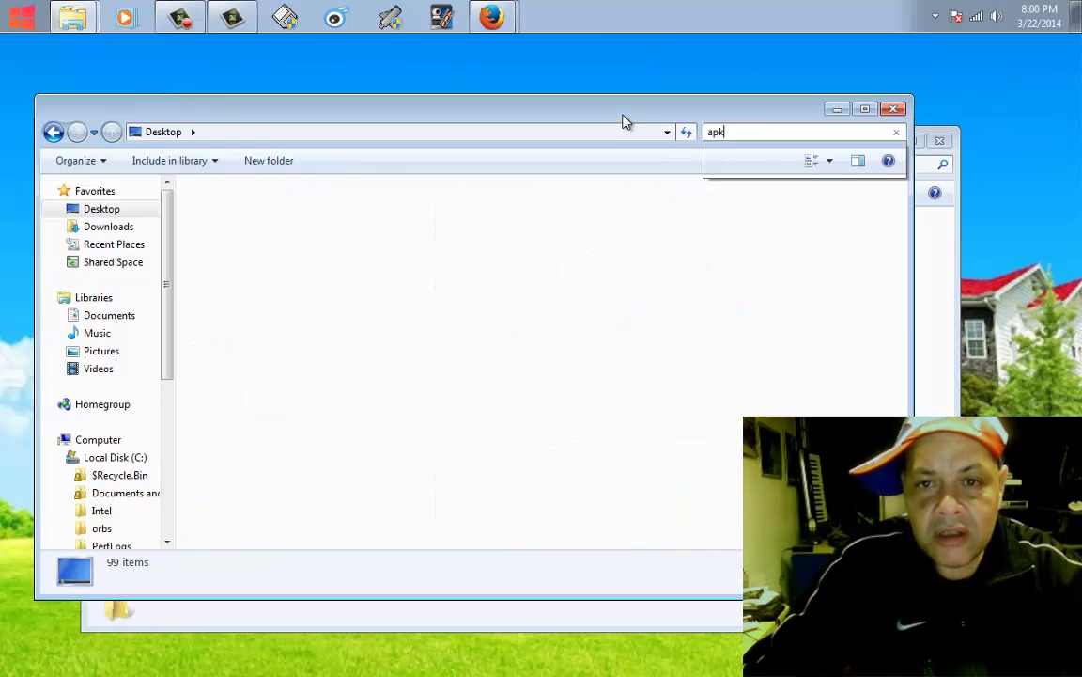
{"action": "left_click_drag", "start_coordinate": [623, 120], "coordinate": [785, 447]}
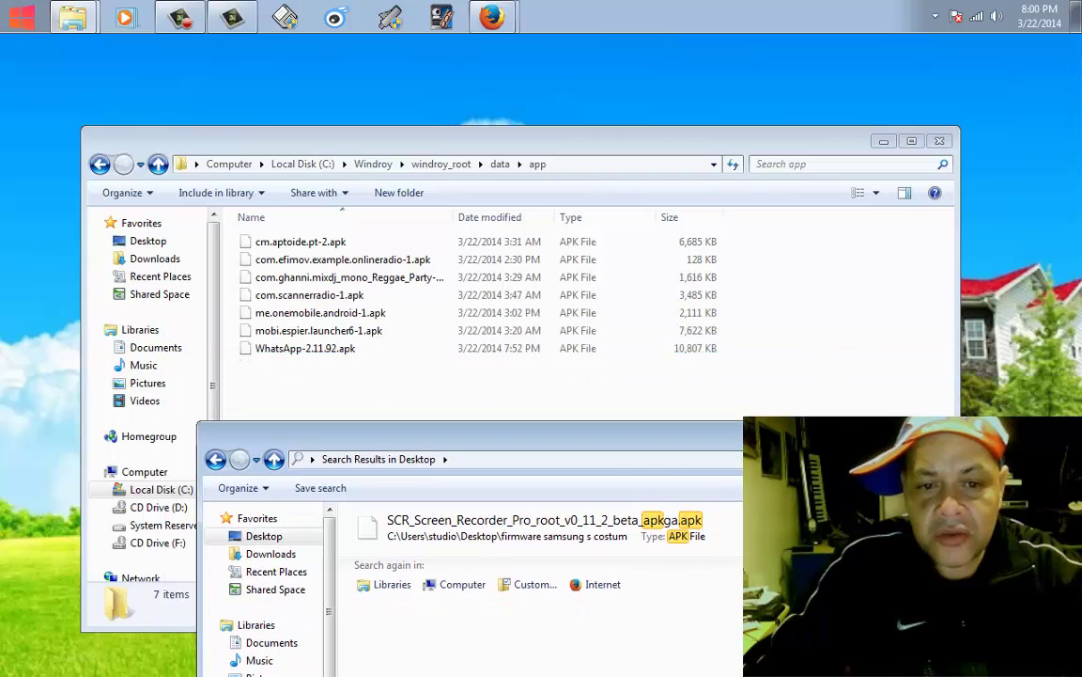
{"action": "left_click_drag", "start_coordinate": [451, 522], "coordinate": [349, 400]}
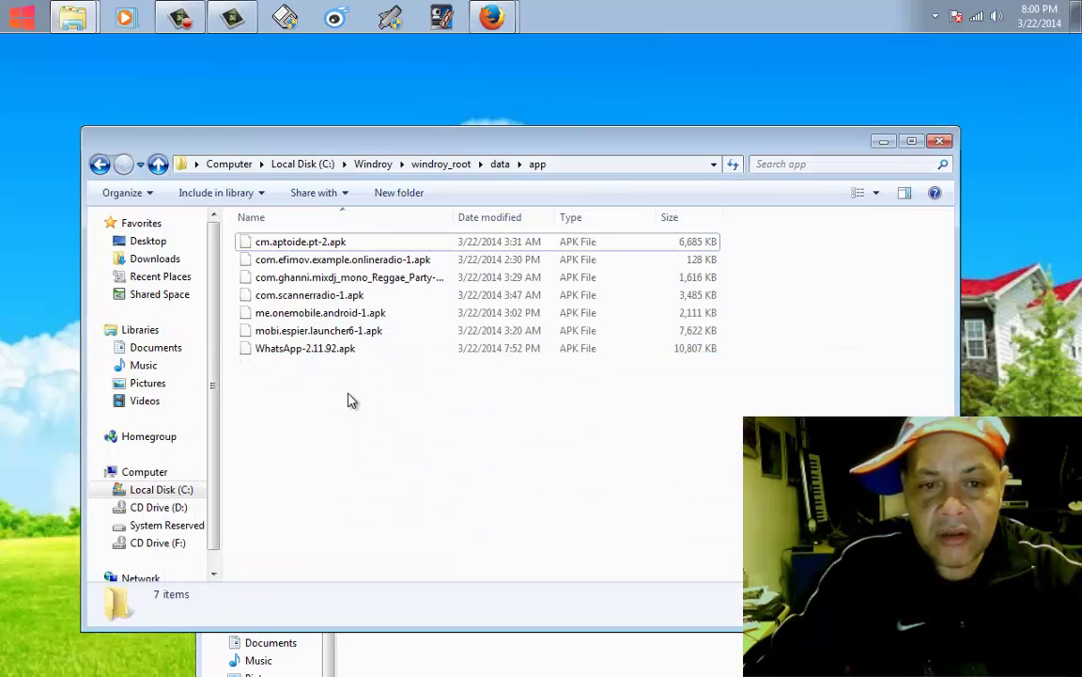
{"action": "left_click", "coordinate": [940, 140]}
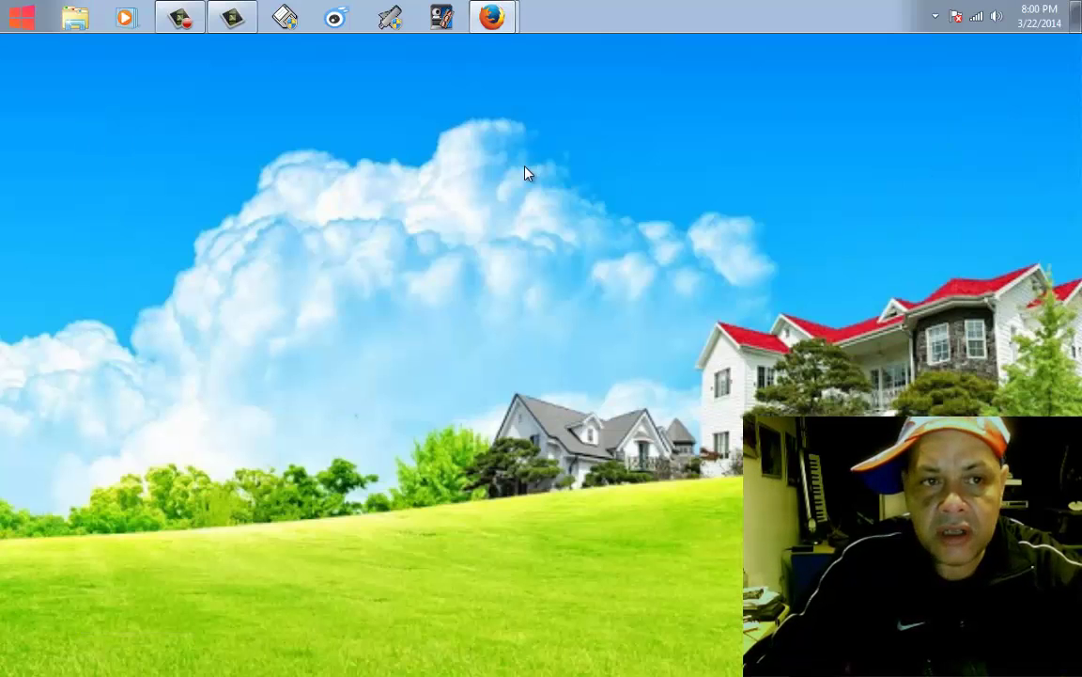
- Launch Windroy from the Start menu and unlock the Android lock screen
{"action": "left_click", "coordinate": [19, 17]}
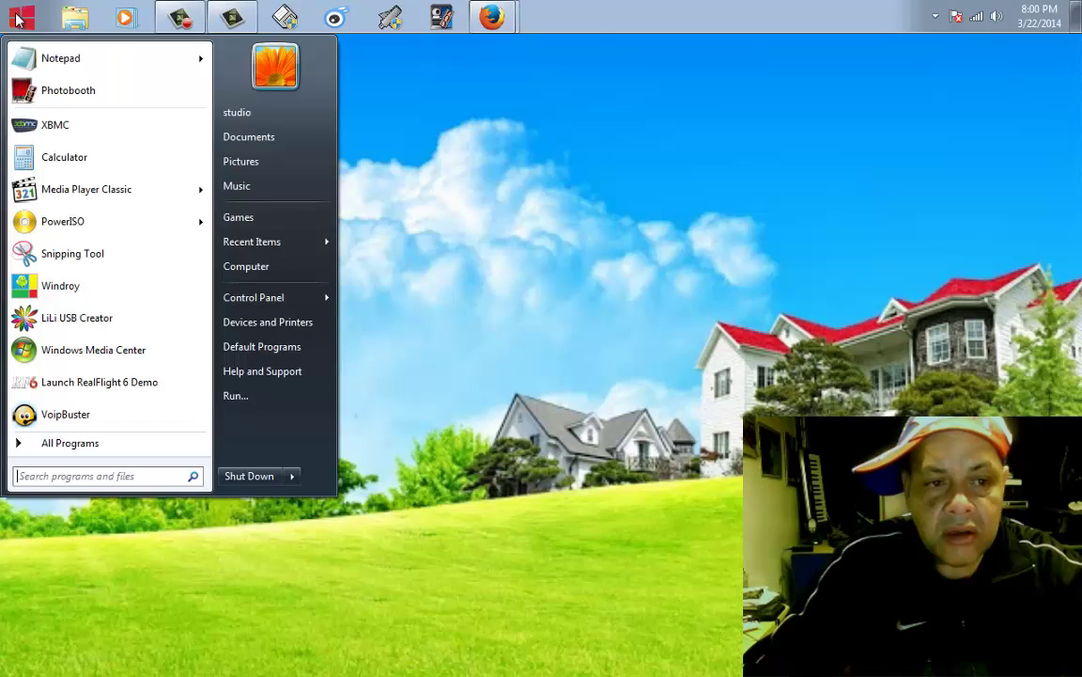
{"action": "left_click", "coordinate": [51, 285]}
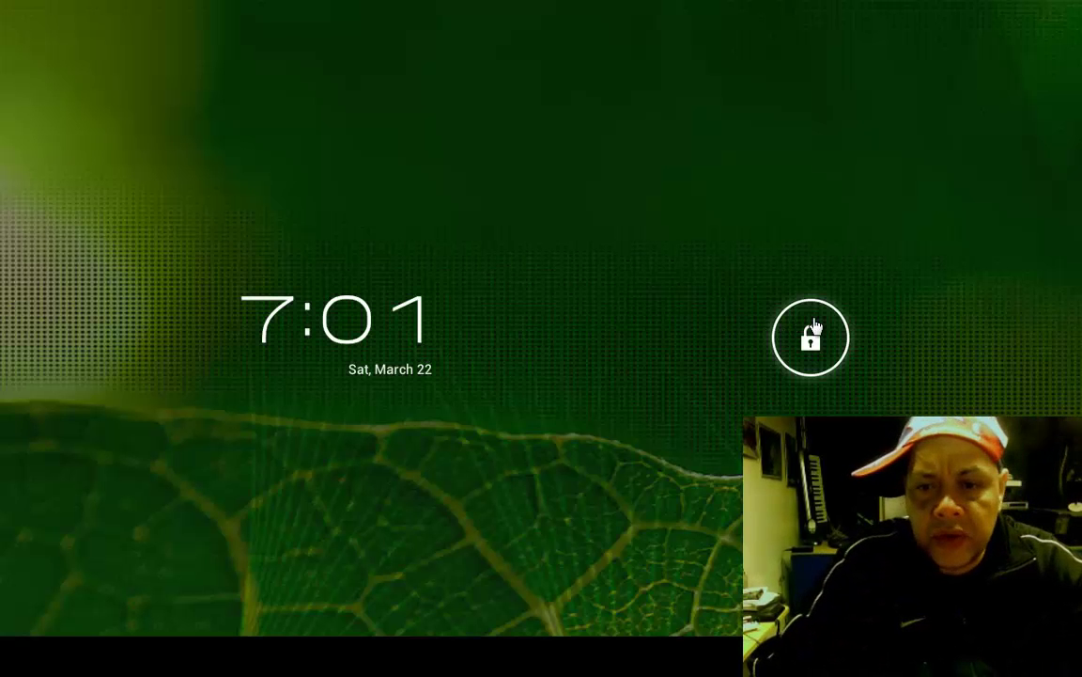
{"action": "left_click_drag", "start_coordinate": [810, 337], "coordinate": [968, 365]}
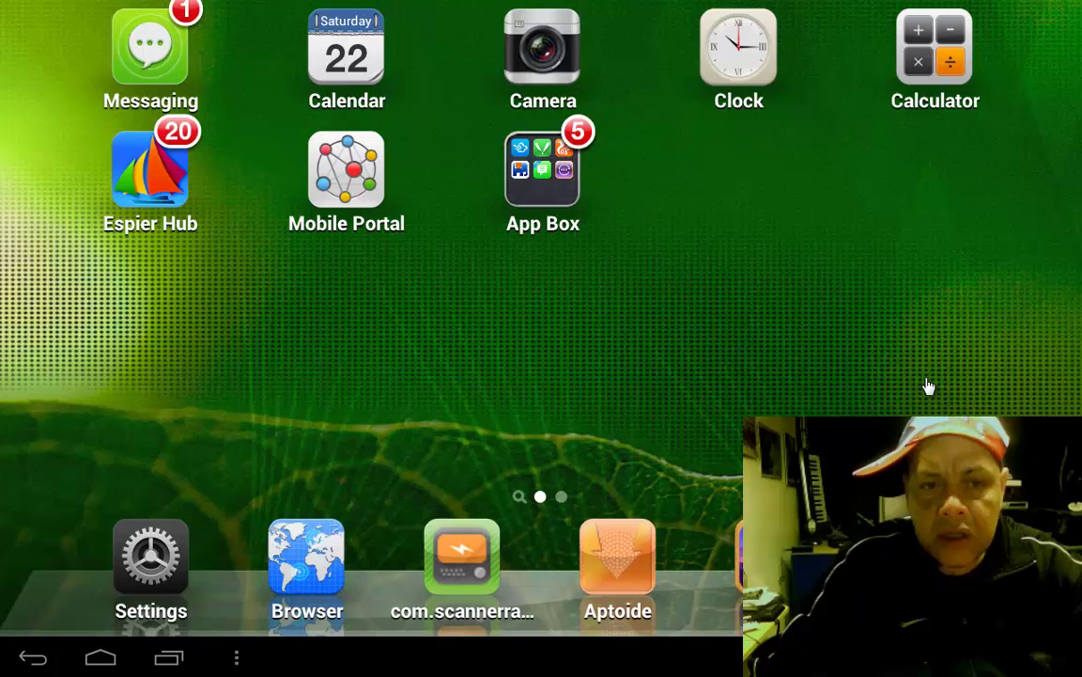
- Open WhatsApp from the second home page, agree to its terms, and dismiss the tablets-not-supported alert
{"action": "left_click_drag", "start_coordinate": [927, 384], "coordinate": [435, 389]}
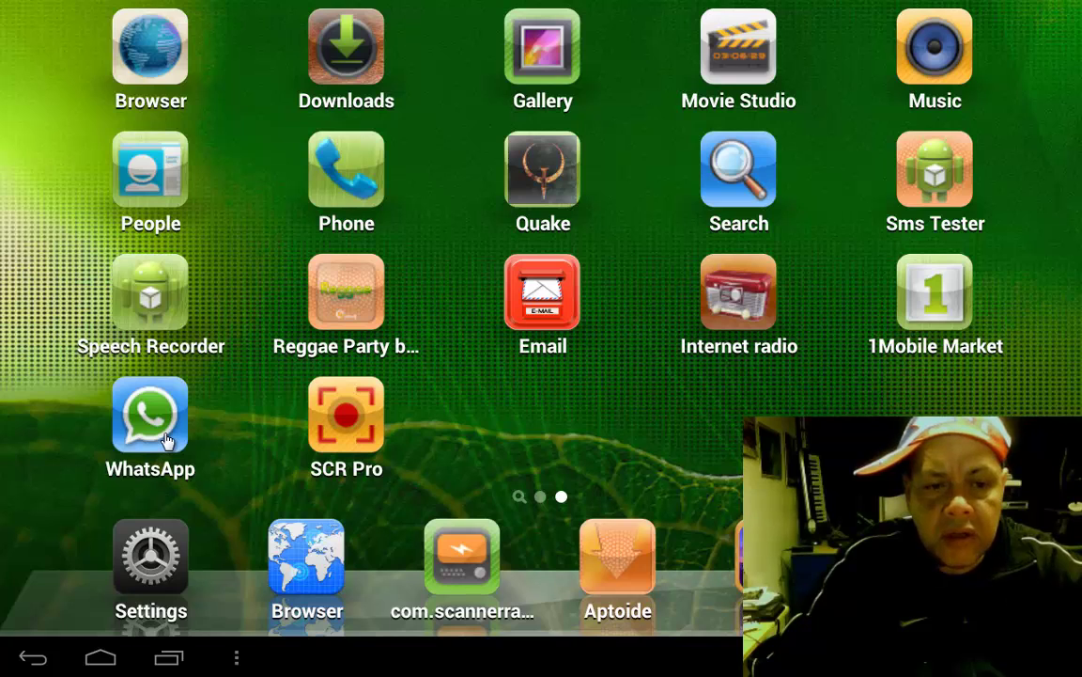
{"action": "left_click", "coordinate": [167, 442]}
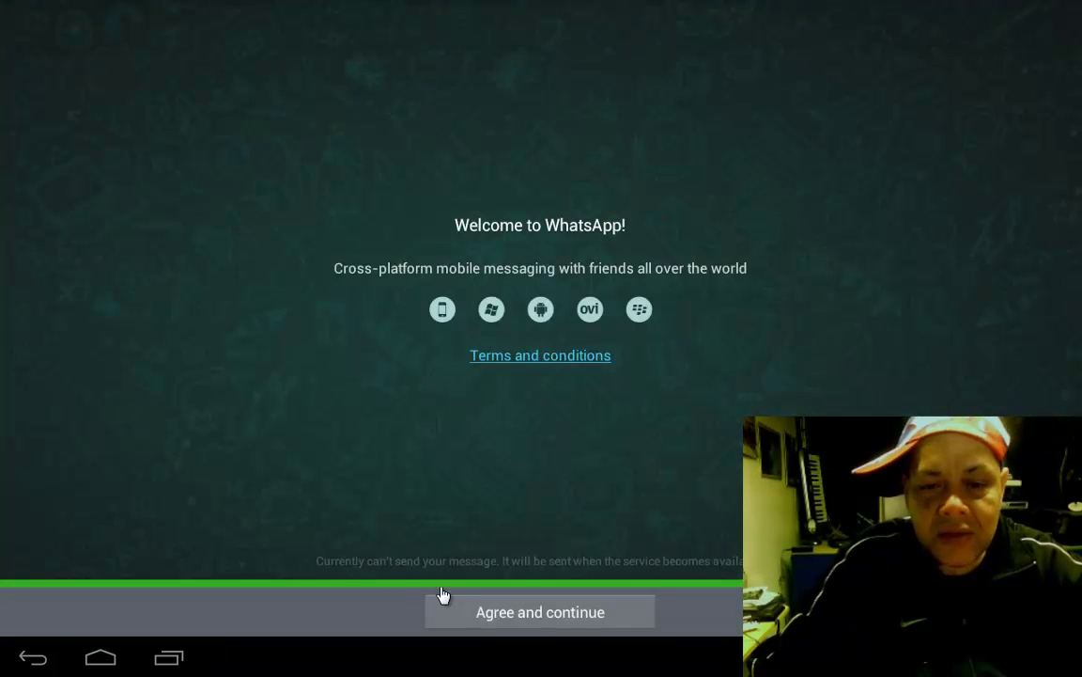
{"action": "left_click", "coordinate": [464, 611]}
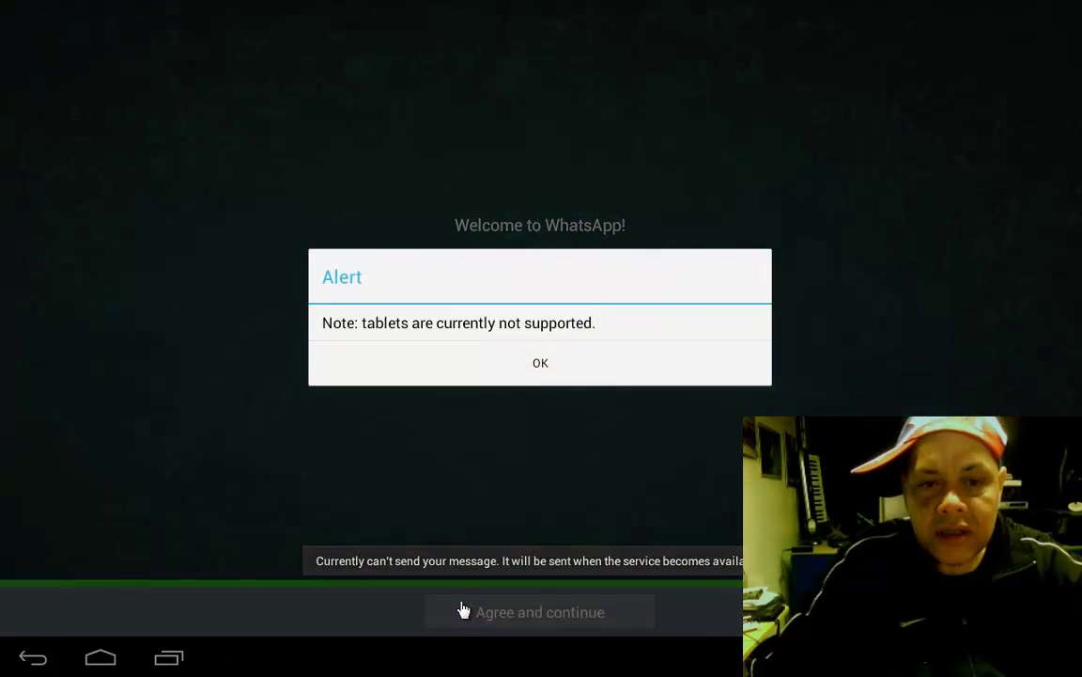
{"action": "left_click", "coordinate": [510, 380]}
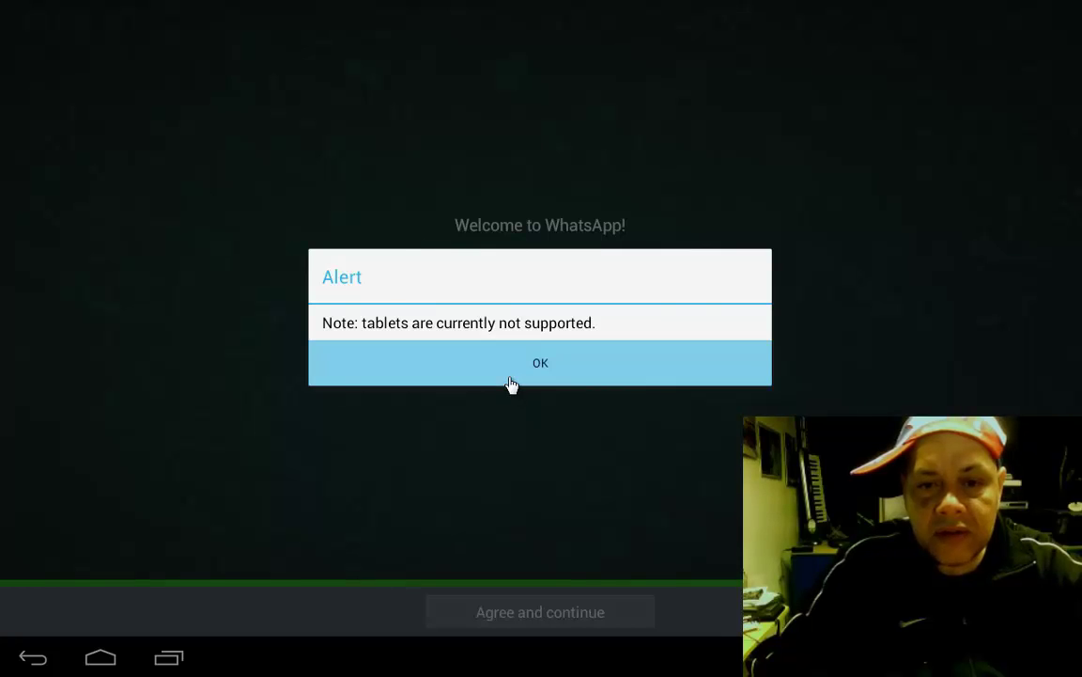
- Accept the terms again, then back out of WhatsApp's obsolete-version notice to the home screen
{"action": "left_click", "coordinate": [527, 606]}
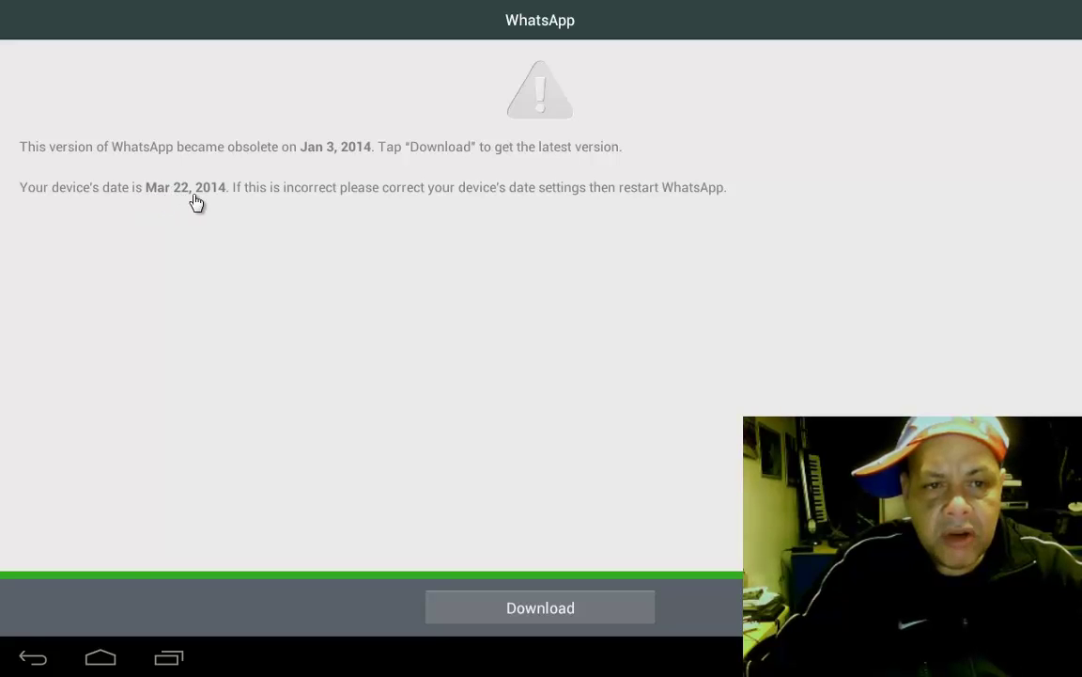
{"action": "left_click", "coordinate": [33, 658]}
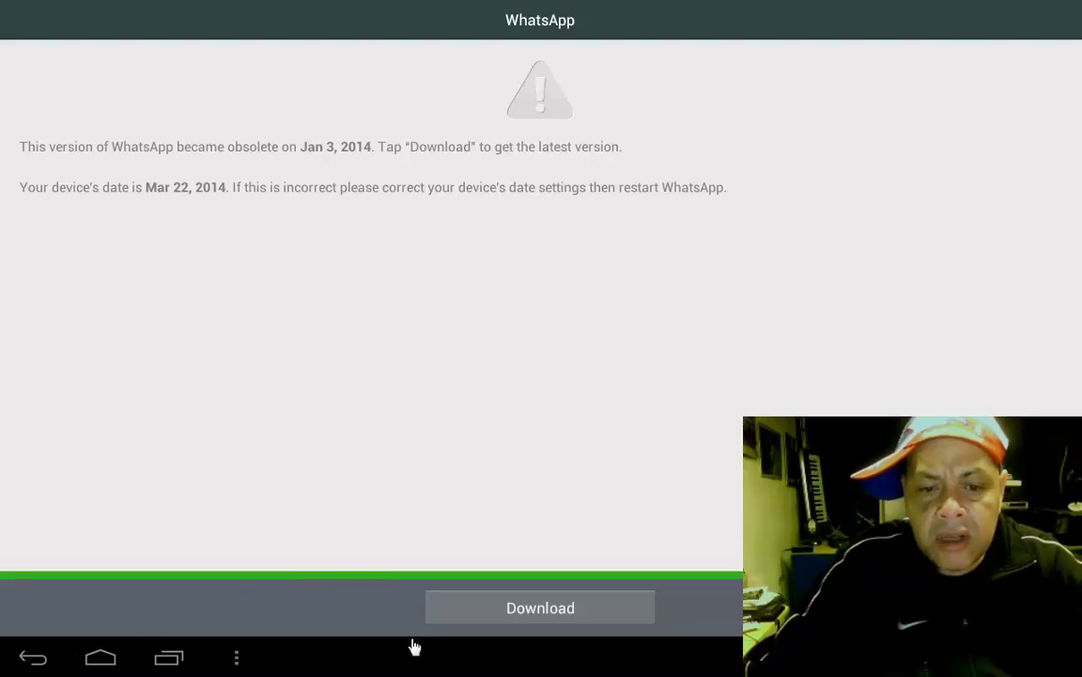
{"action": "left_click", "coordinate": [34, 659]}
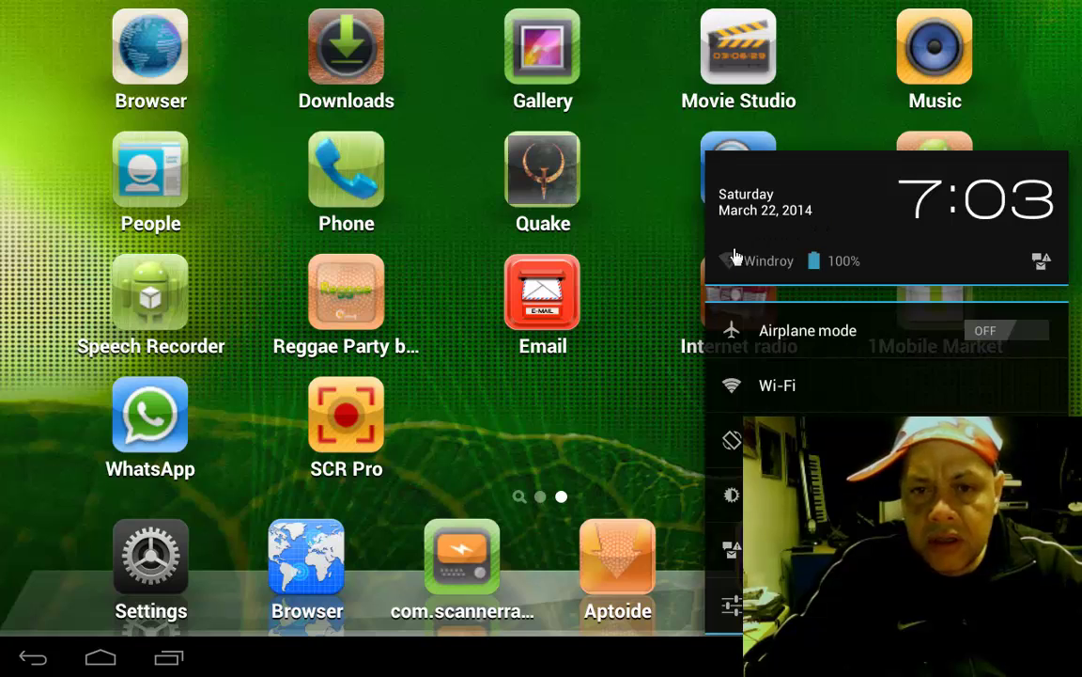
- Check the date in Android Settings > Date & time and cancel, leaving it at 3/22/2014
{"action": "left_click", "coordinate": [667, 418]}
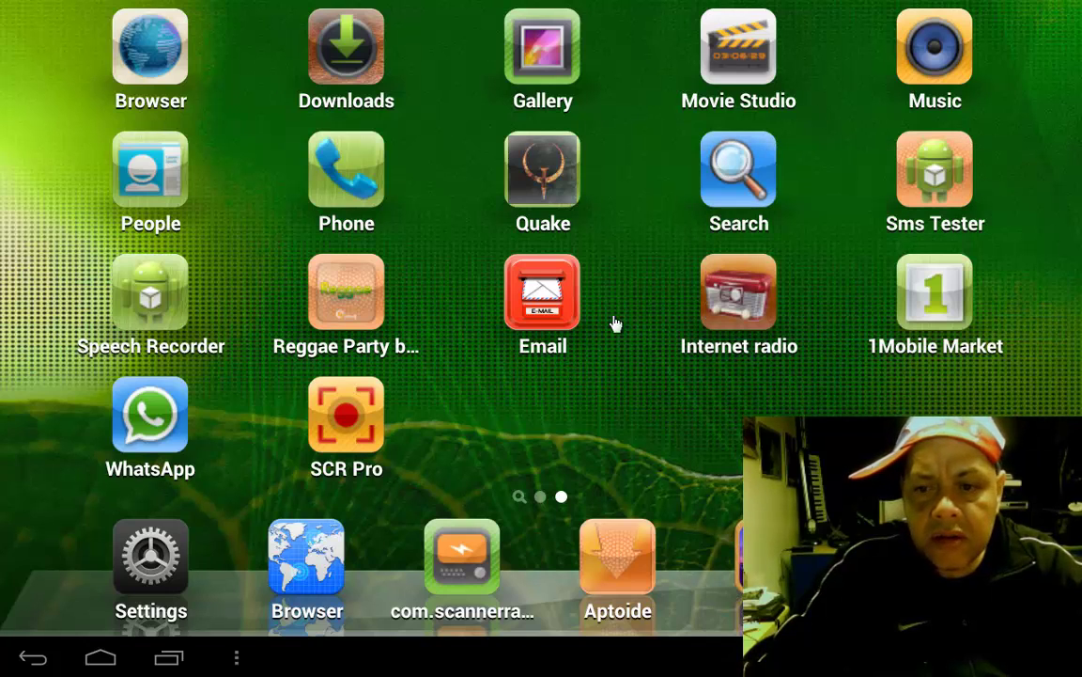
{"action": "left_click", "coordinate": [173, 560]}
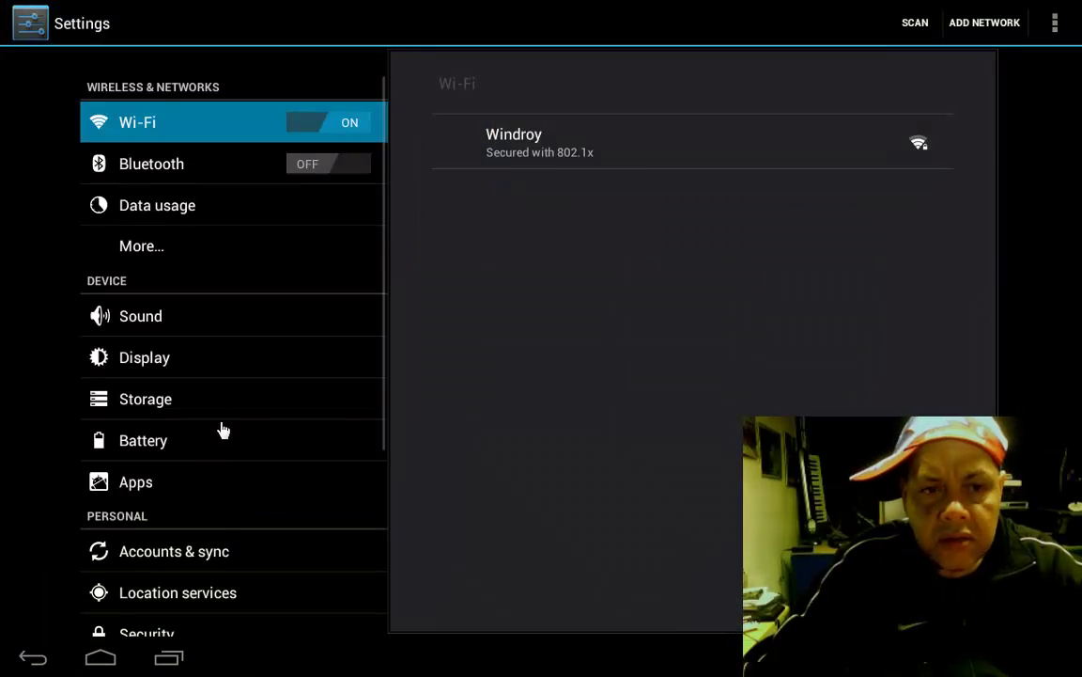
{"action": "scroll", "coordinate": [291, 363], "scroll_direction": "down", "scroll_amount": 5}
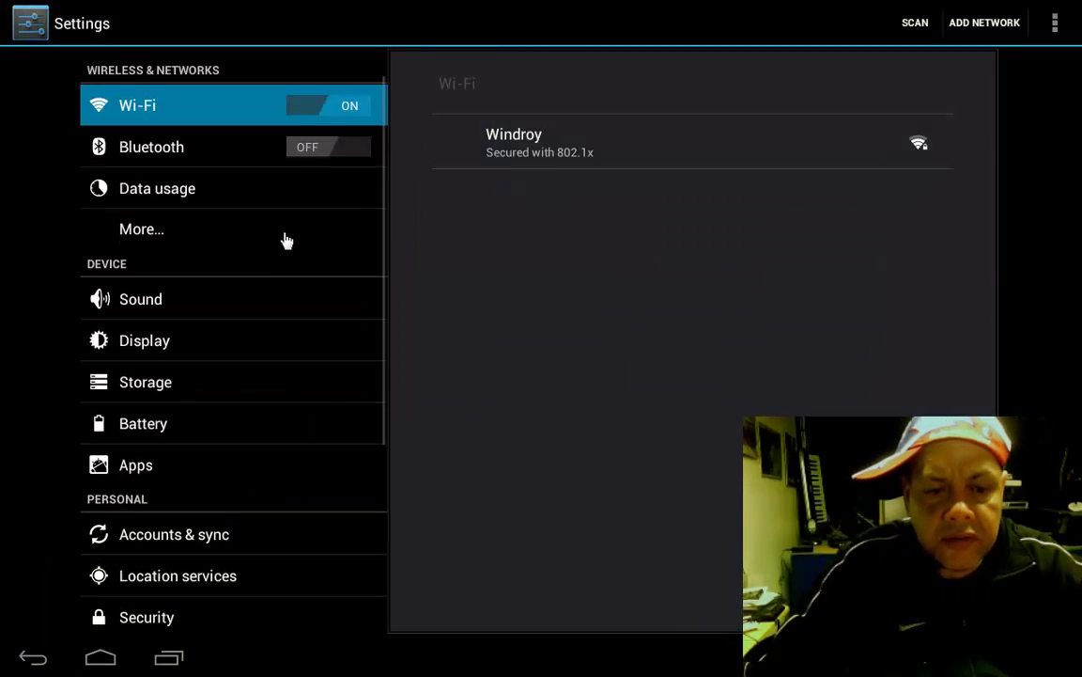
{"action": "left_click", "coordinate": [188, 567]}
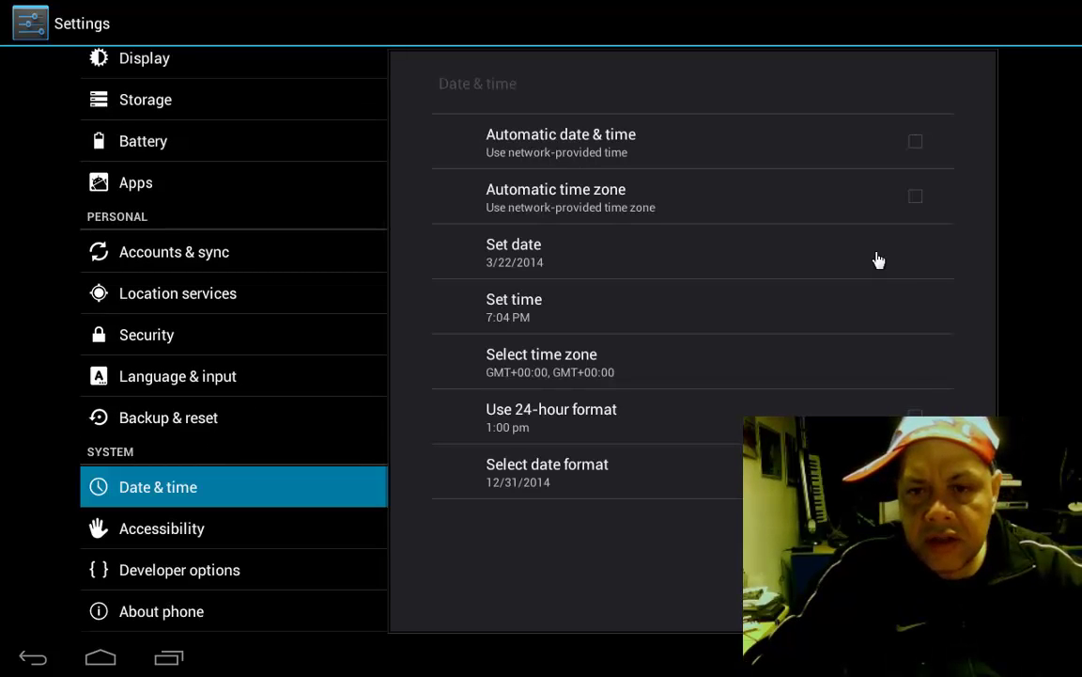
{"action": "left_click", "coordinate": [879, 261]}
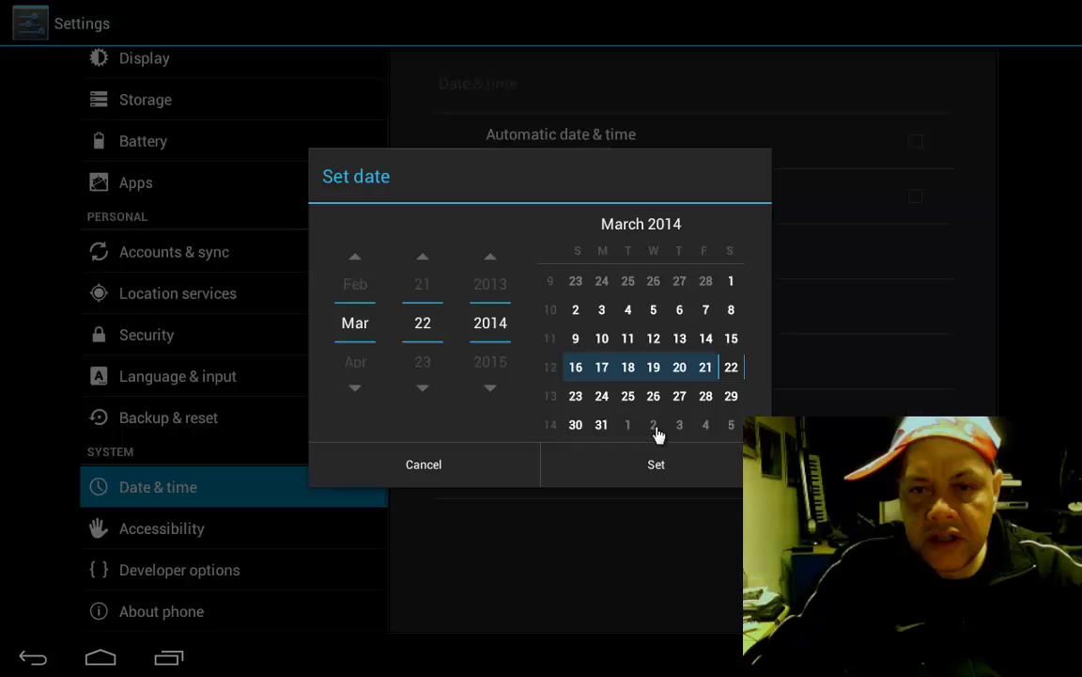
{"action": "left_click", "coordinate": [475, 477]}
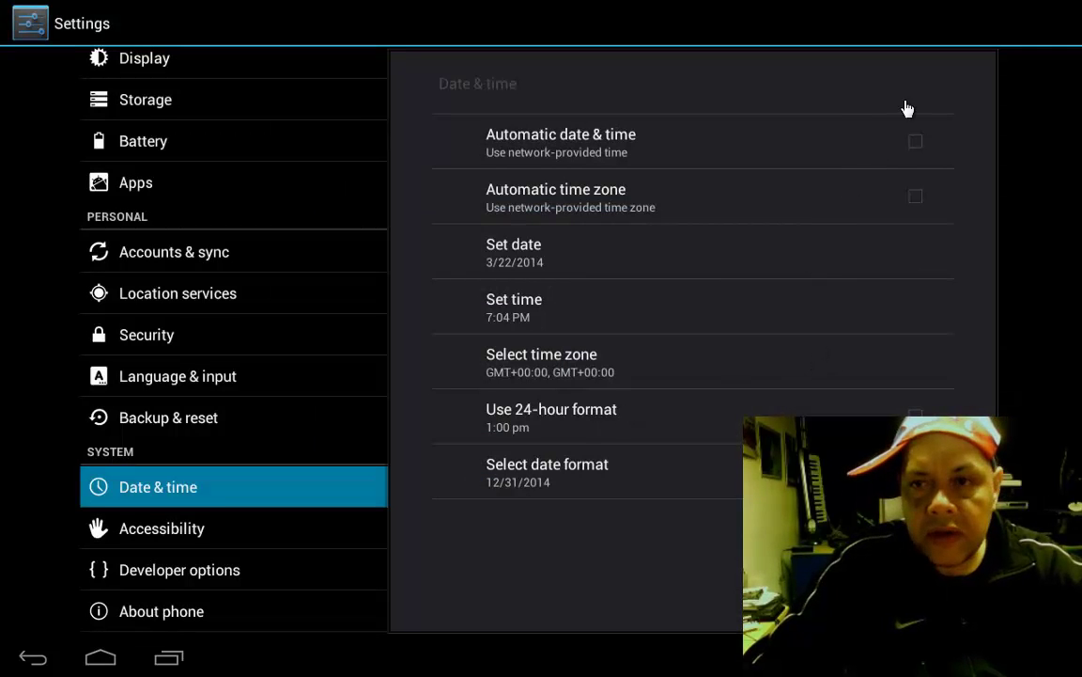
- Close Windroy and open Windows' date and time settings from the taskbar clock
{"action": "left_click", "coordinate": [962, 15]}
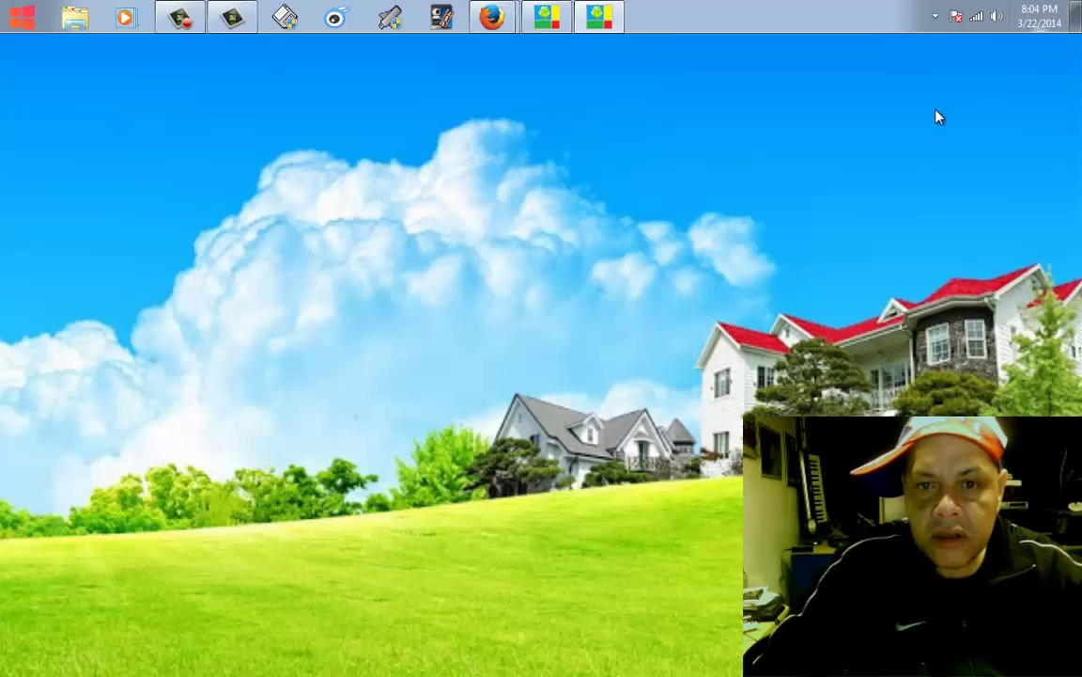
{"action": "left_click", "coordinate": [1040, 19]}
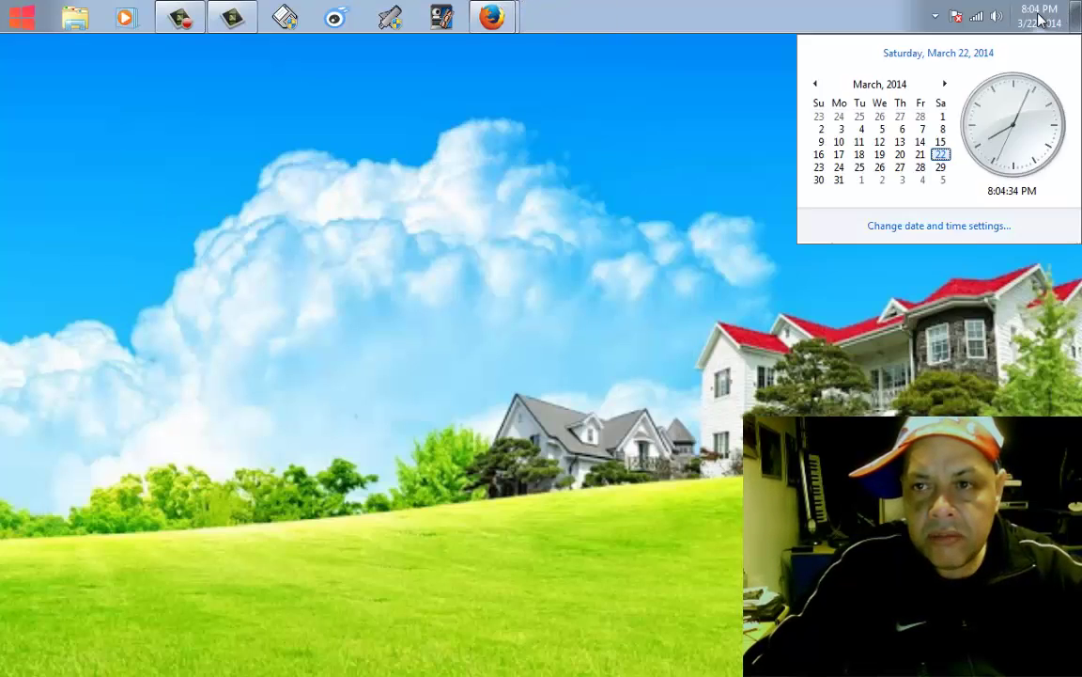
{"action": "left_click", "coordinate": [1040, 19]}
{"action": "left_click", "coordinate": [1040, 19]}
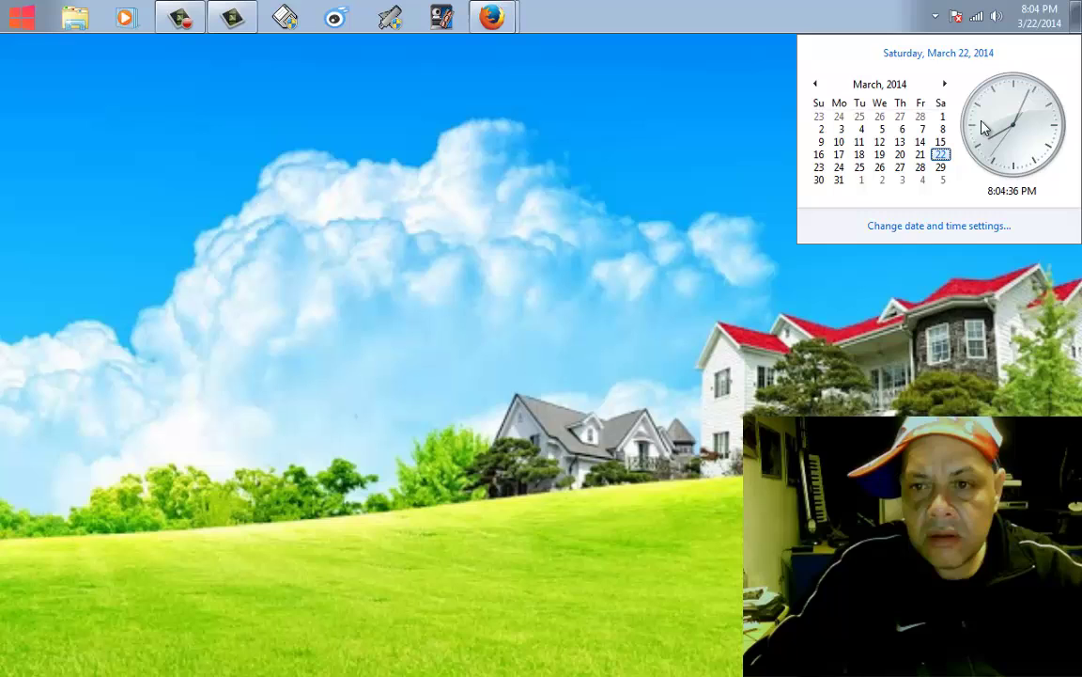
{"action": "left_click", "coordinate": [929, 229]}
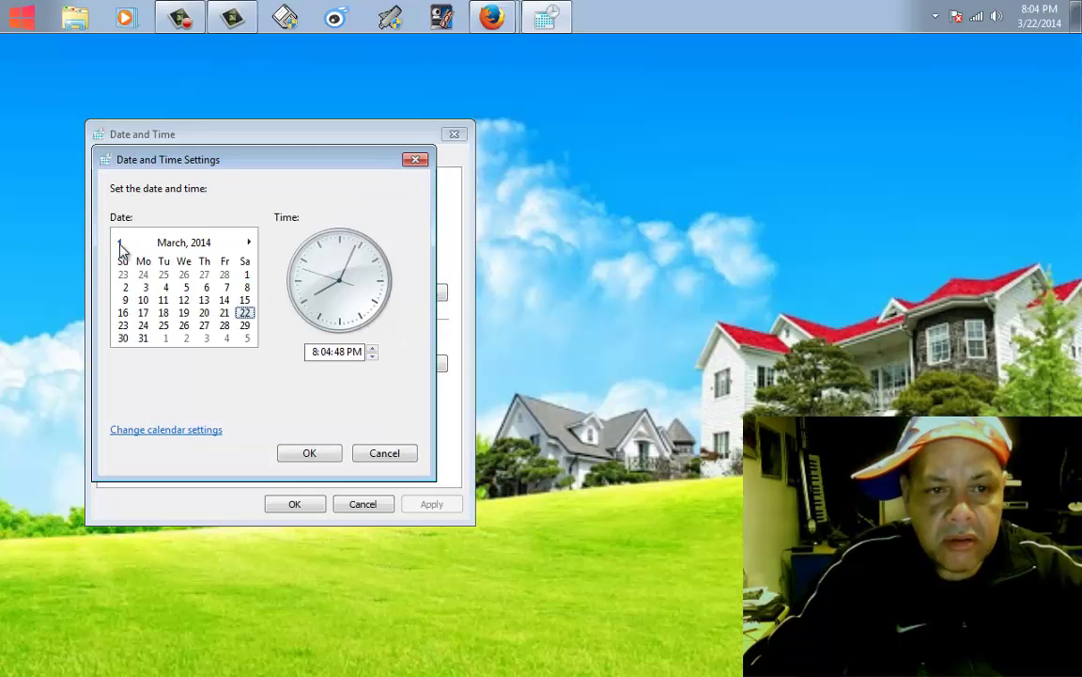
- Set the Windows system date to December 1, 2013 and confirm both dialogs
{"action": "left_click", "coordinate": [120, 244]}
{"action": "left_click", "coordinate": [121, 244]}
{"action": "left_click", "coordinate": [120, 244]}
{"action": "left_click", "coordinate": [120, 244]}
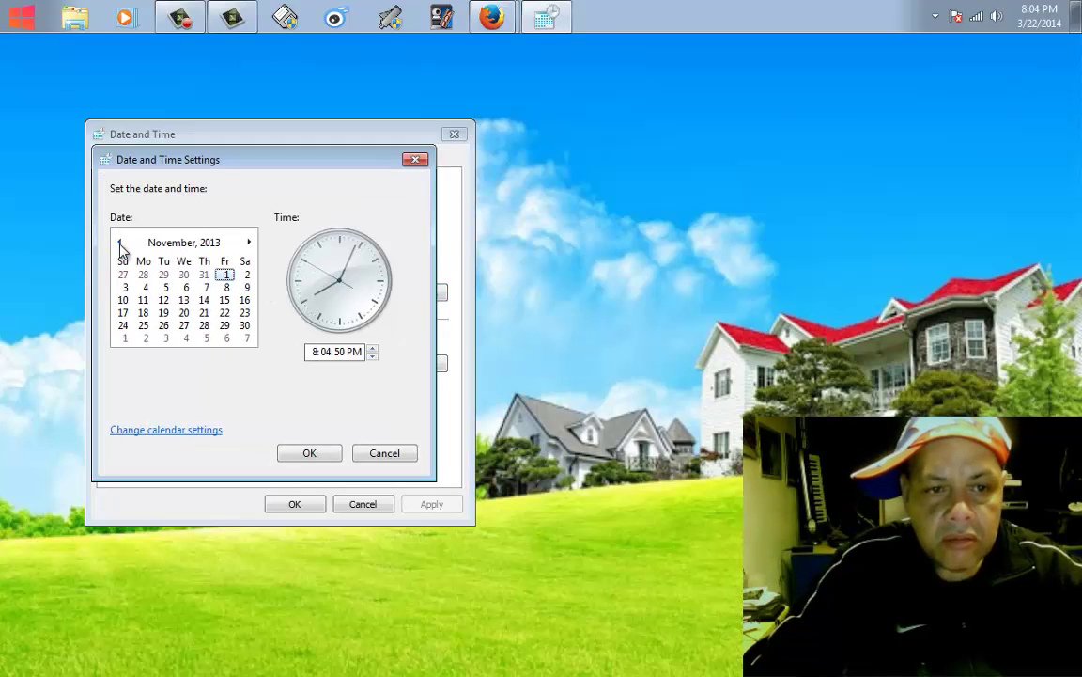
{"action": "left_click", "coordinate": [249, 242]}
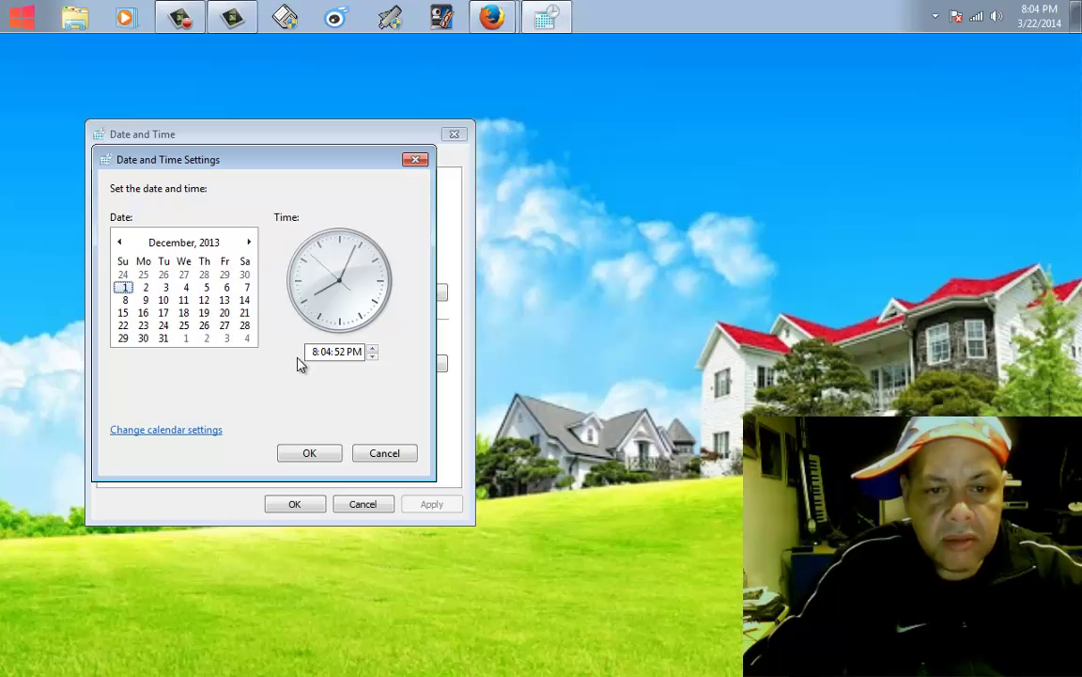
{"action": "left_click", "coordinate": [326, 453]}
{"action": "left_click", "coordinate": [291, 503]}
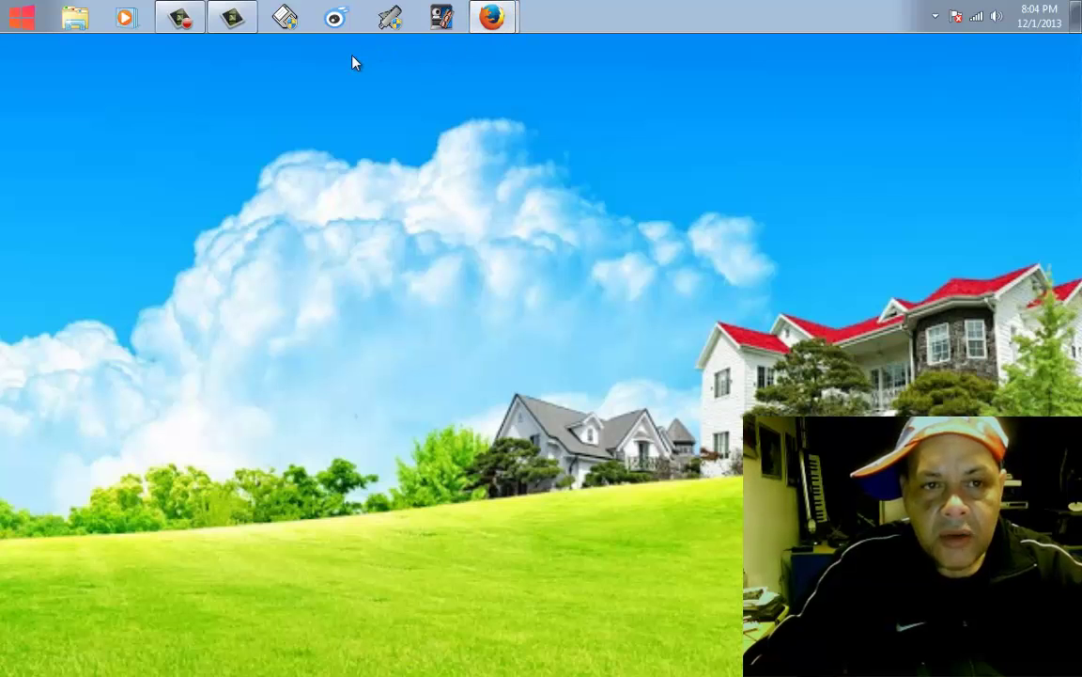
- Launch Windroy from Start, unlock Android, and swipe to the home page with WhatsApp
{"action": "left_click", "coordinate": [19, 13]}
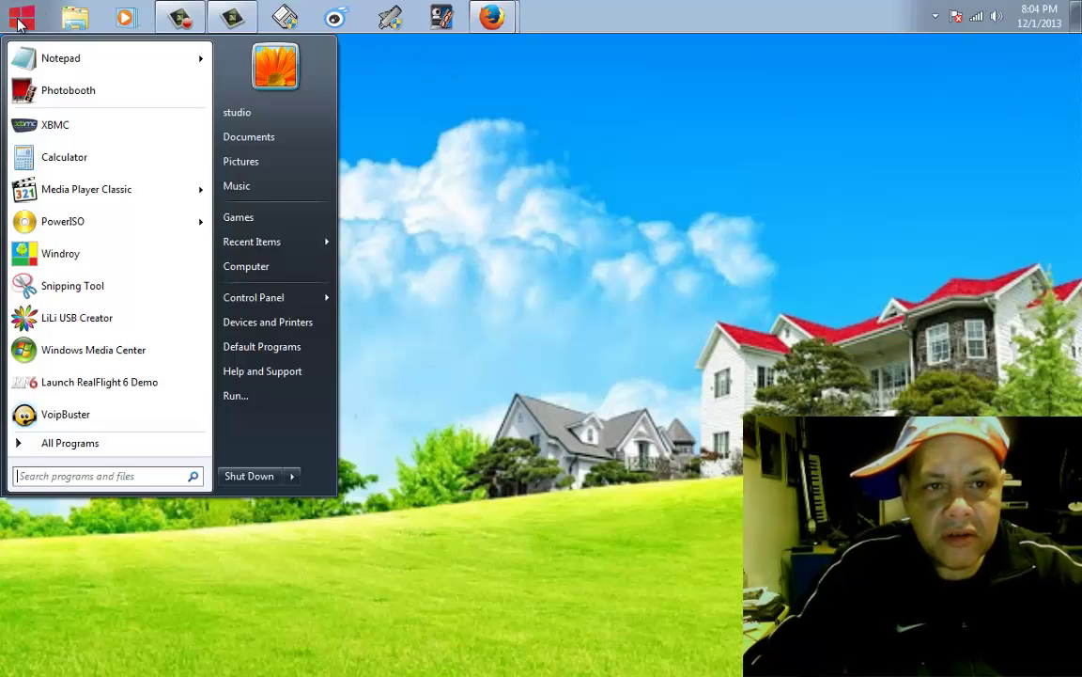
{"action": "left_click", "coordinate": [60, 255]}
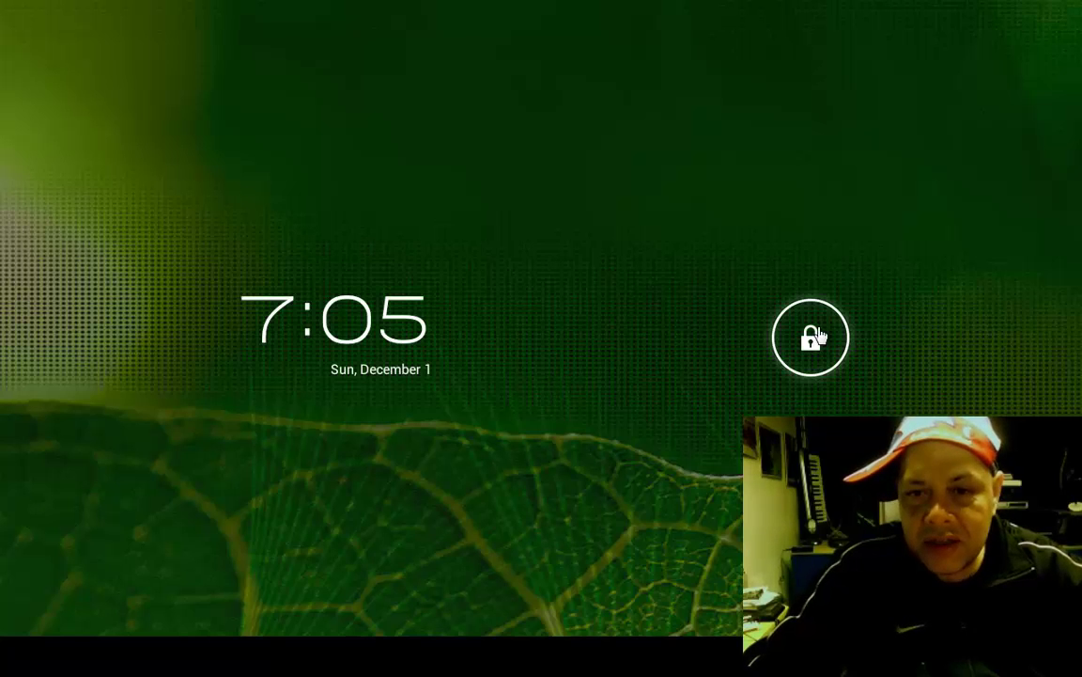
{"action": "left_click_drag", "start_coordinate": [814, 346], "coordinate": [963, 380]}
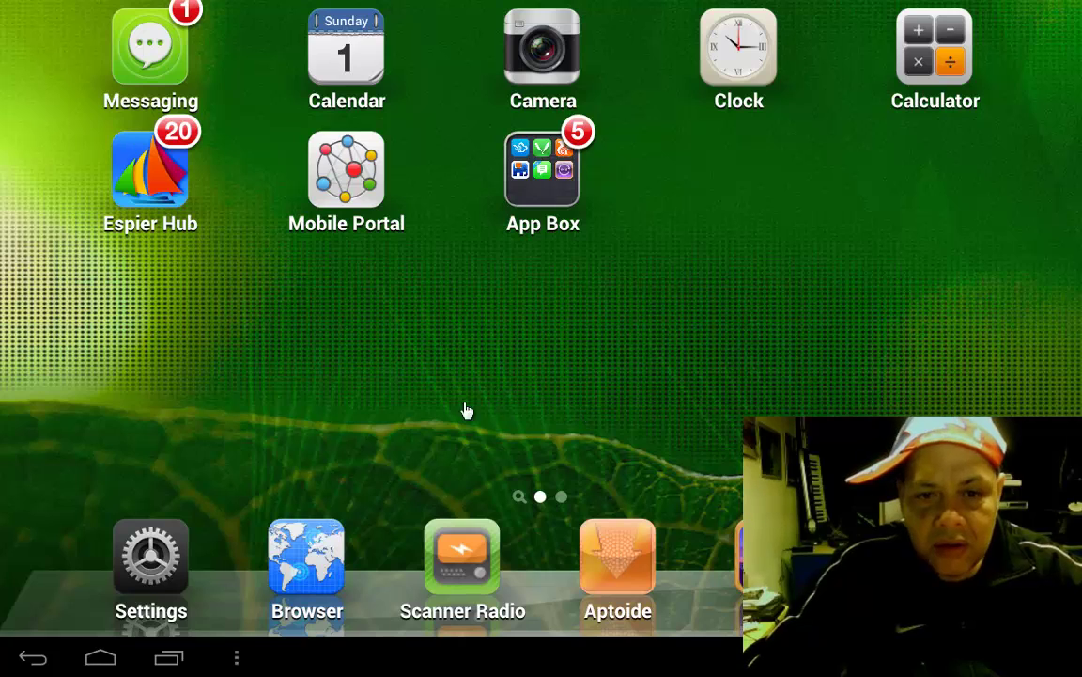
{"action": "left_click_drag", "start_coordinate": [314, 398], "coordinate": [287, 364]}
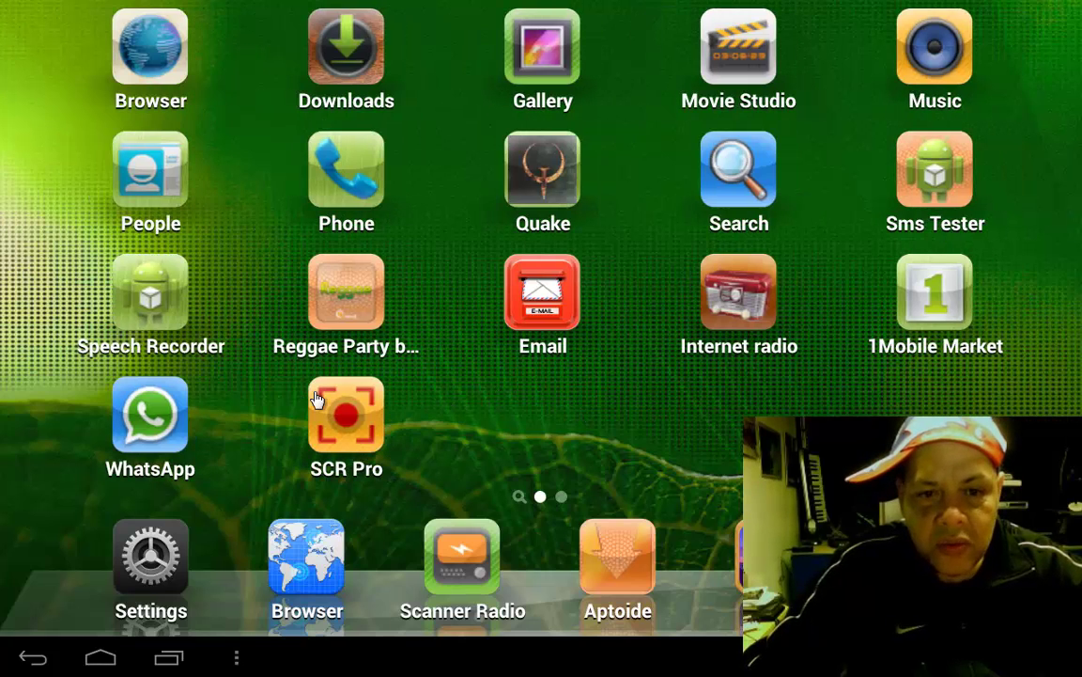
- Open WhatsApp's phone verification and choose Nederland (+31) from the country list
{"action": "left_click", "coordinate": [172, 429]}
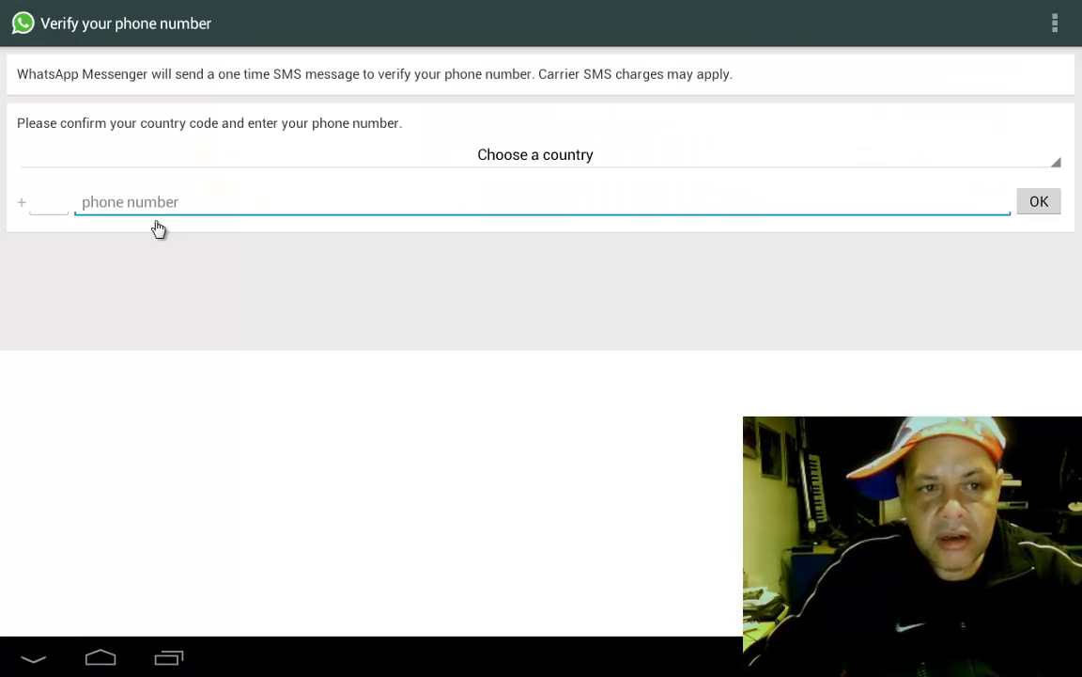
{"action": "left_click", "coordinate": [109, 212]}
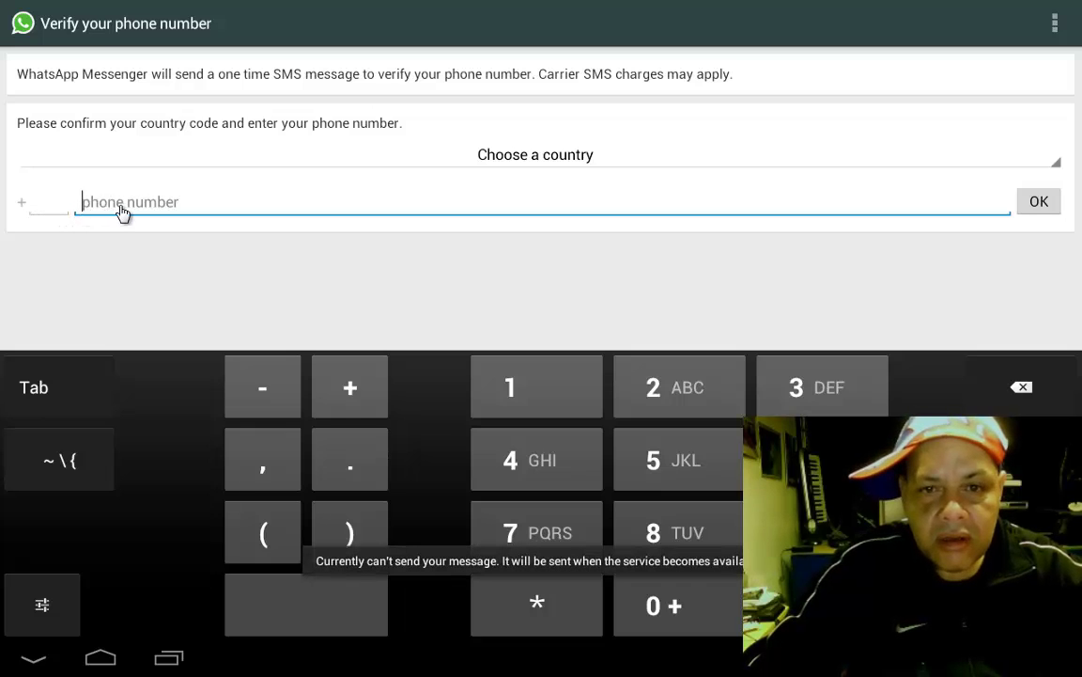
{"action": "left_click", "coordinate": [327, 167]}
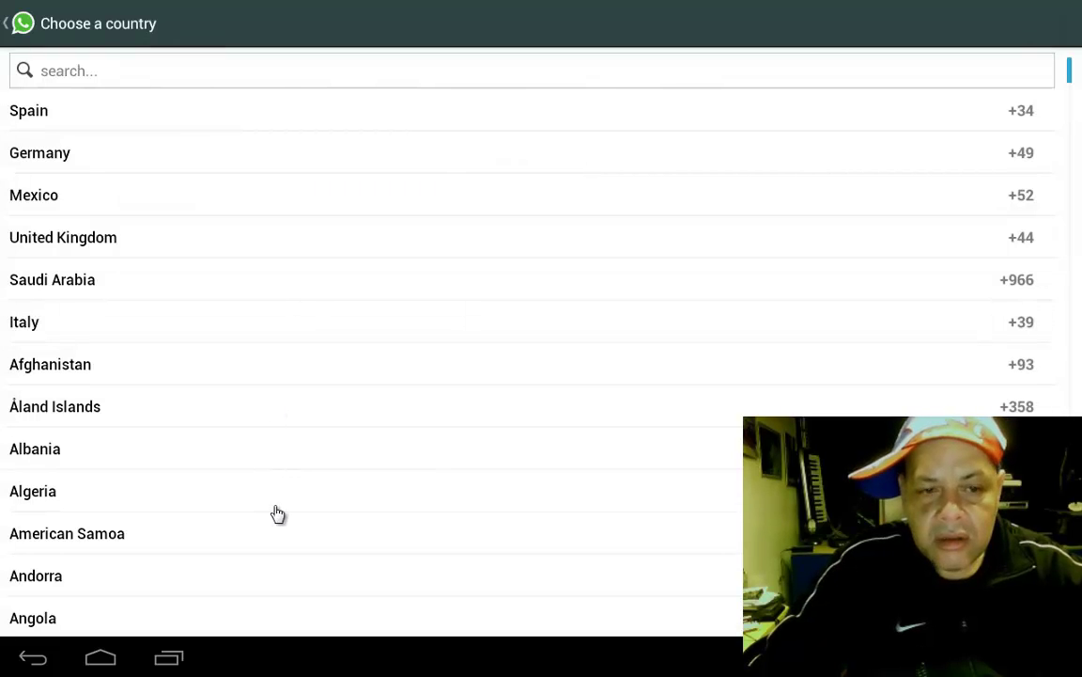
{"action": "left_click_drag", "start_coordinate": [278, 514], "coordinate": [291, 109]}
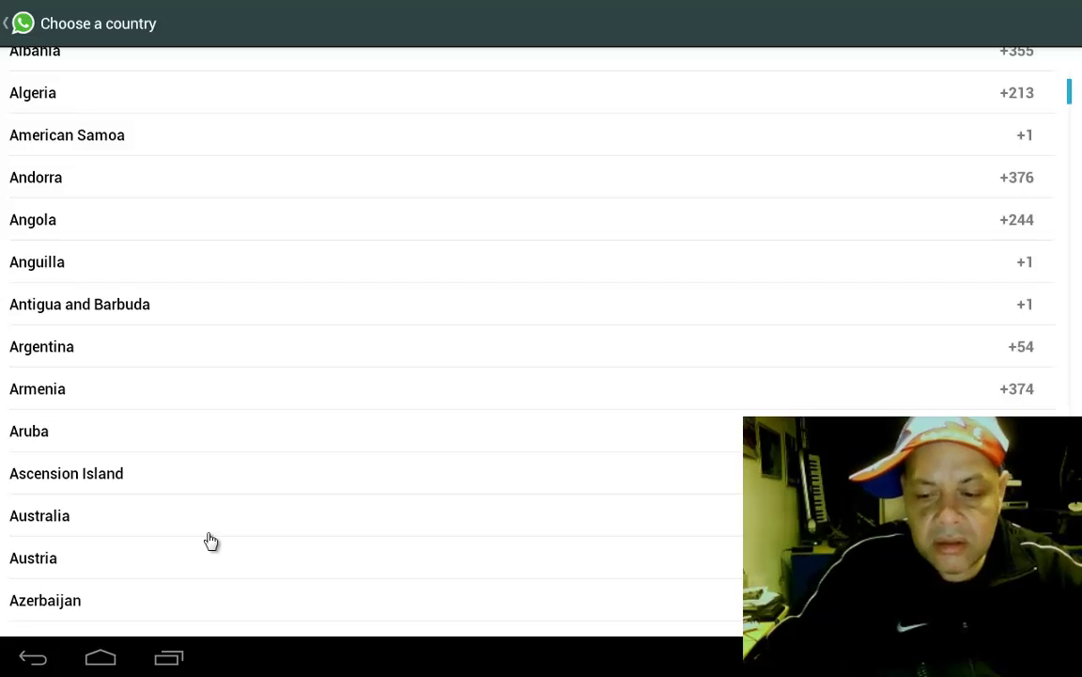
{"action": "key", "text": "Down"}
{"action": "key", "text": "Down"}
{"action": "key", "text": "Down"}
{"action": "key", "text": "Down"}
{"action": "key", "text": "Down"}
{"action": "key", "text": "Down"}
{"action": "key", "text": "Down"}
{"action": "key", "text": "Down"}
{"action": "key", "text": "Down"}
{"action": "key", "text": "Down"}
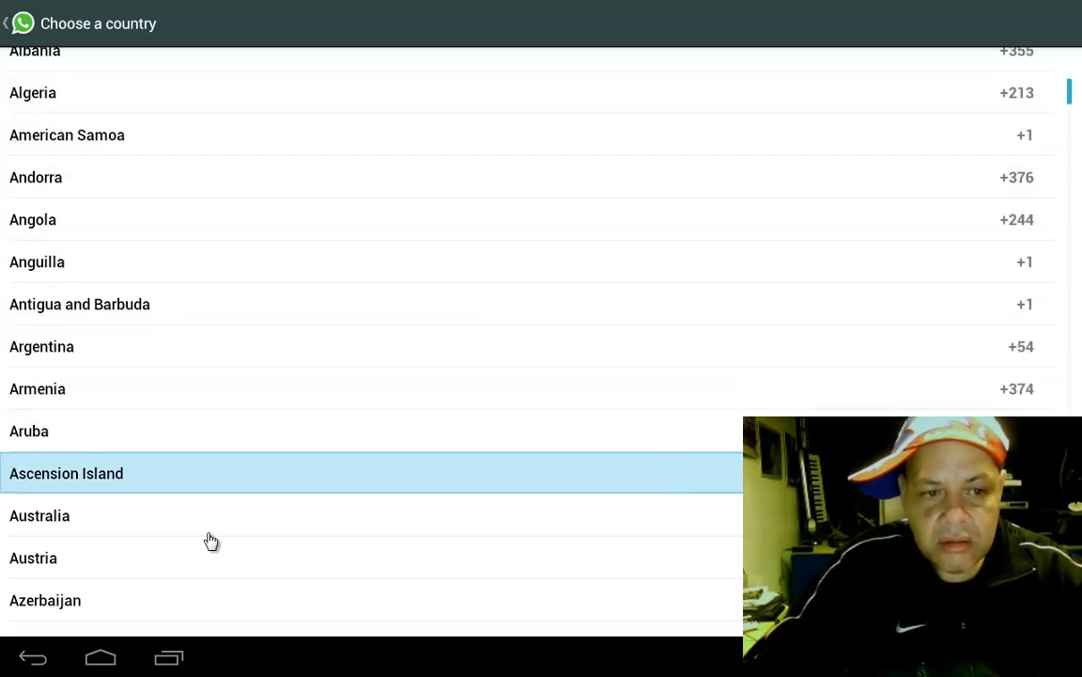
{"action": "key", "text": "Down"}
{"action": "key", "text": "Down"}
{"action": "key", "text": "Down"}
{"action": "key", "text": "Down"}
{"action": "key", "text": "Down"}
{"action": "key", "text": "Down"}
{"action": "key", "text": "Down"}
{"action": "key", "text": "Down"}
{"action": "key", "text": "Down"}
{"action": "key", "text": "Down"}
{"action": "key", "text": "Down"}
{"action": "key", "text": "Down"}
{"action": "key", "text": "Down"}
{"action": "key", "text": "Down"}
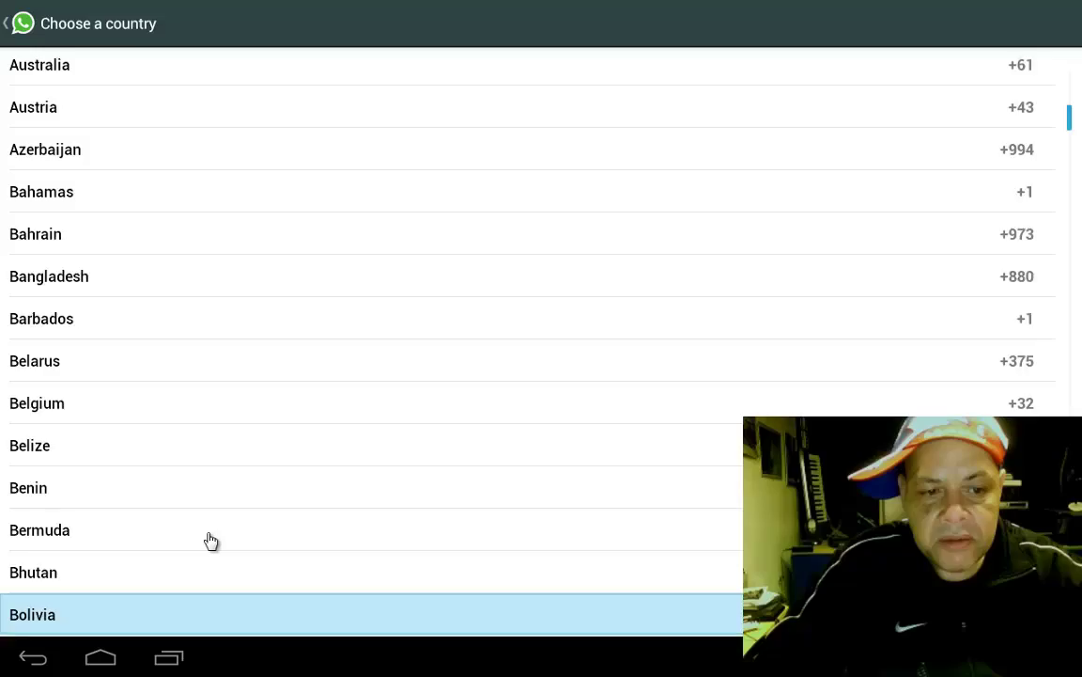
{"action": "key", "text": "Down"}
{"action": "key", "text": "Down"}
{"action": "key", "text": "Down"}
{"action": "key", "text": "Down"}
{"action": "key", "text": "Down"}
{"action": "key", "text": "Down"}
{"action": "key", "text": "Down"}
{"action": "key", "text": "Down"}
{"action": "key", "text": "Down"}
{"action": "key", "text": "Down"}
{"action": "key", "text": "Down"}
{"action": "key", "text": "Down"}
{"action": "key", "text": "Down"}
{"action": "key", "text": "Down"}
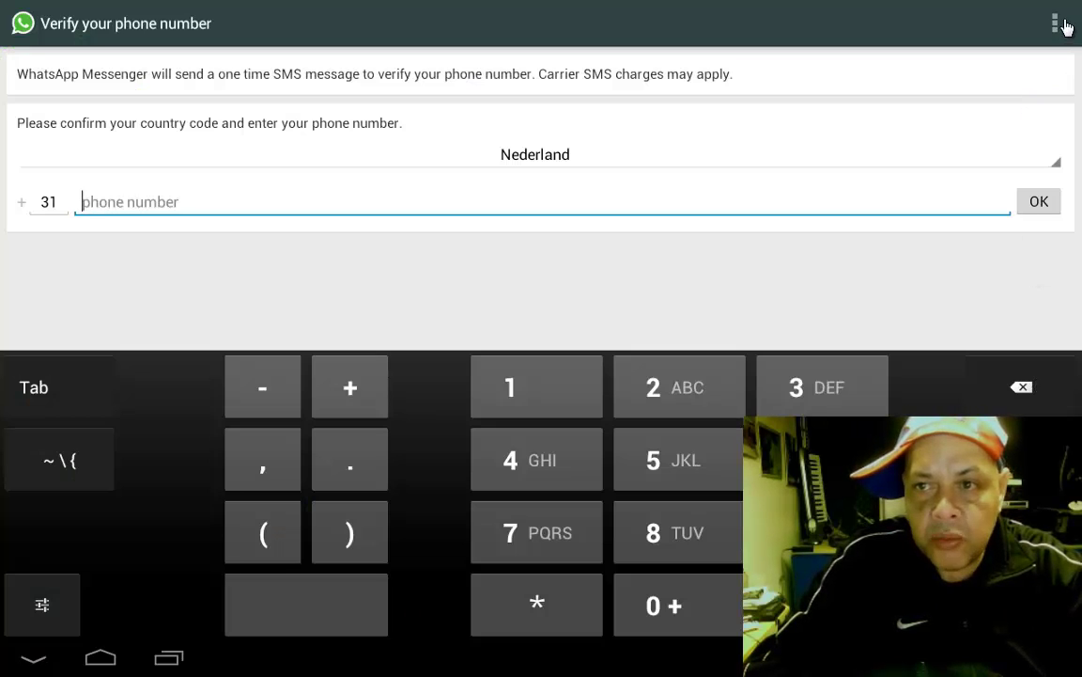
- Close WhatsApp's verification screen and go to the Android home screen, dismissing the keyboard
{"action": "left_click", "coordinate": [1056, 25]}
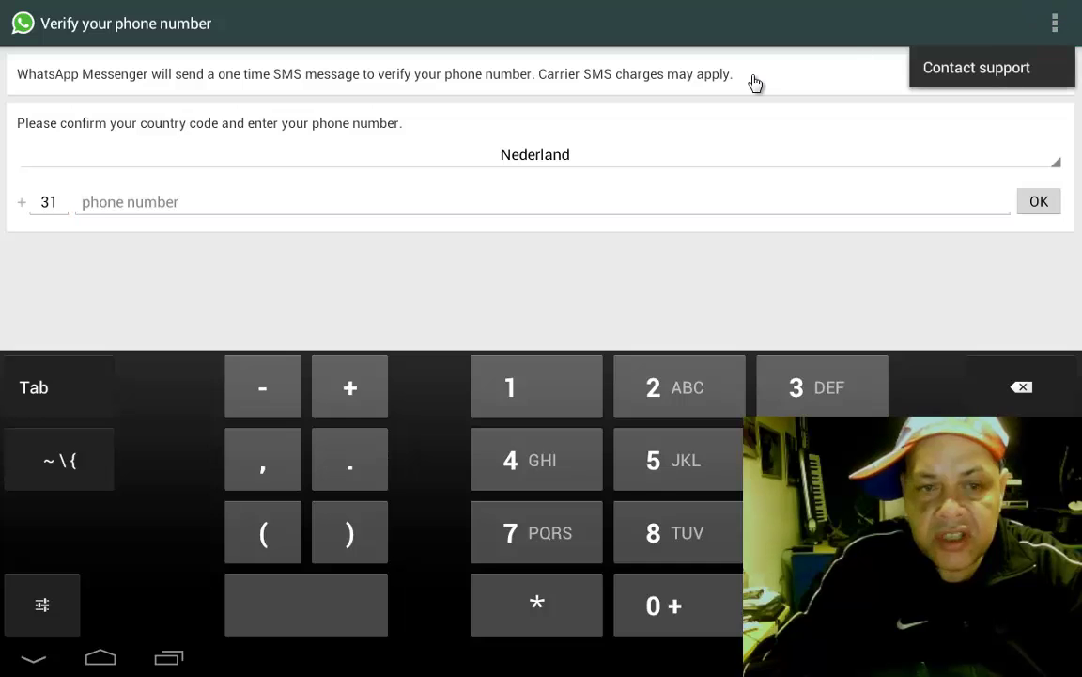
{"action": "left_click", "coordinate": [103, 660]}
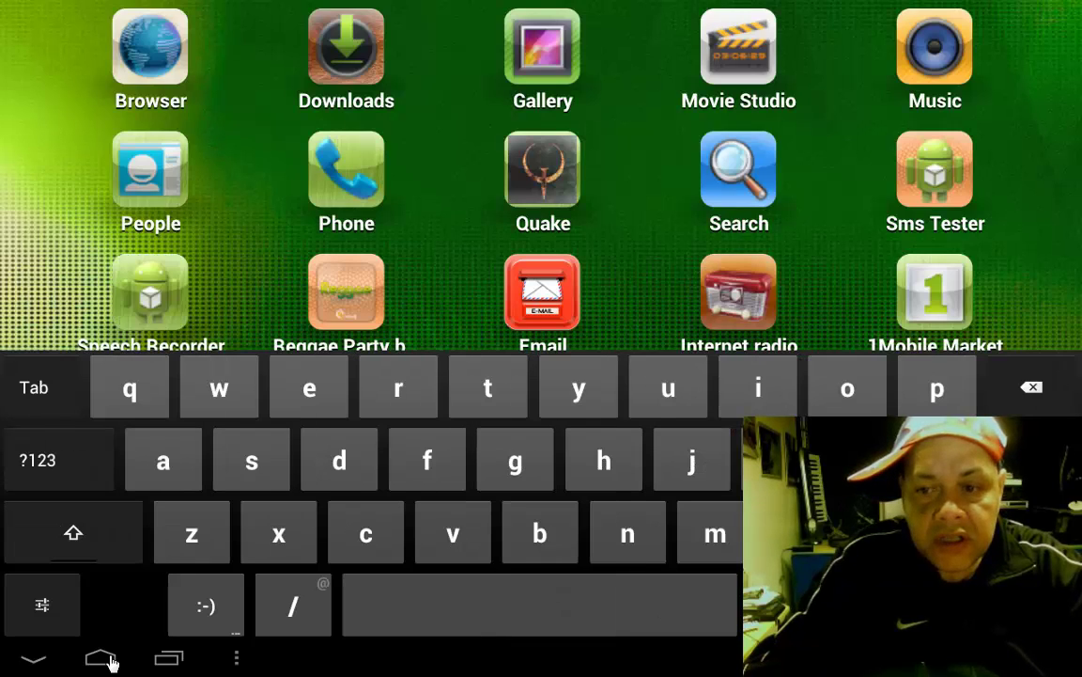
{"action": "left_click", "coordinate": [33, 663]}
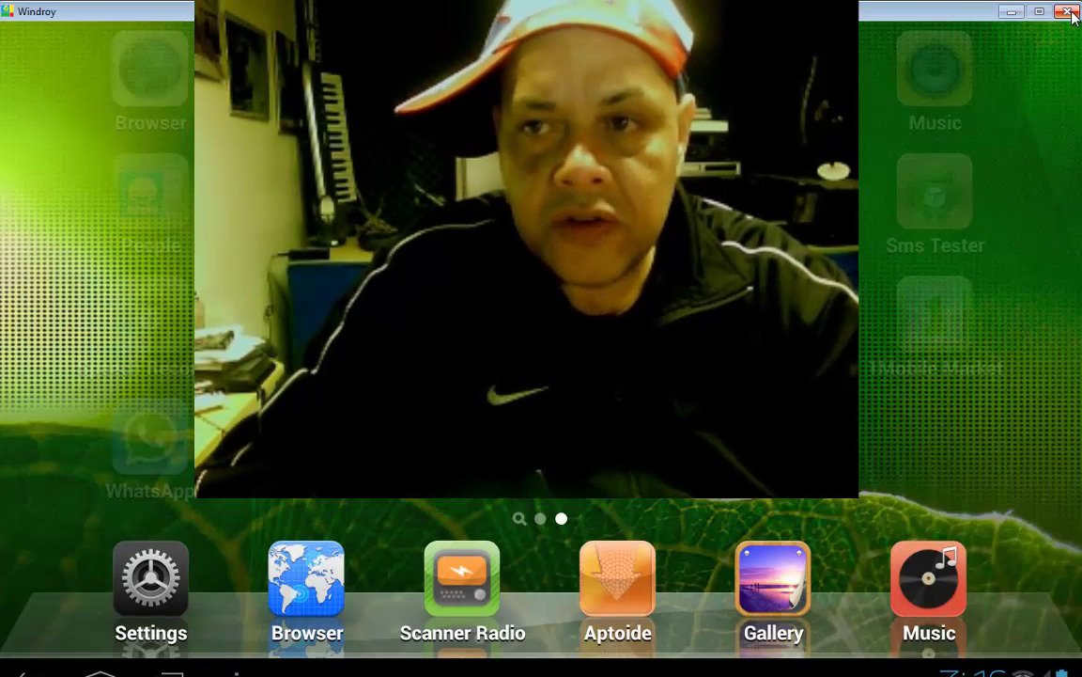
- Close Windroy and open Windows' date and time settings from the taskbar clock
{"action": "left_click", "coordinate": [1071, 13]}
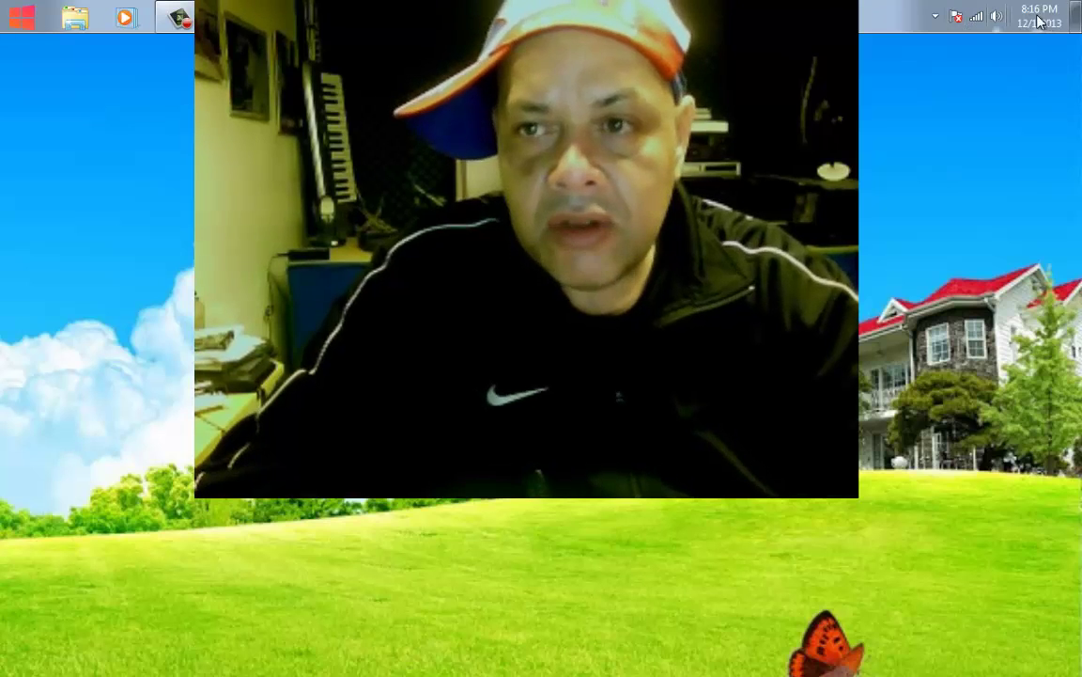
{"action": "left_click", "coordinate": [1041, 17]}
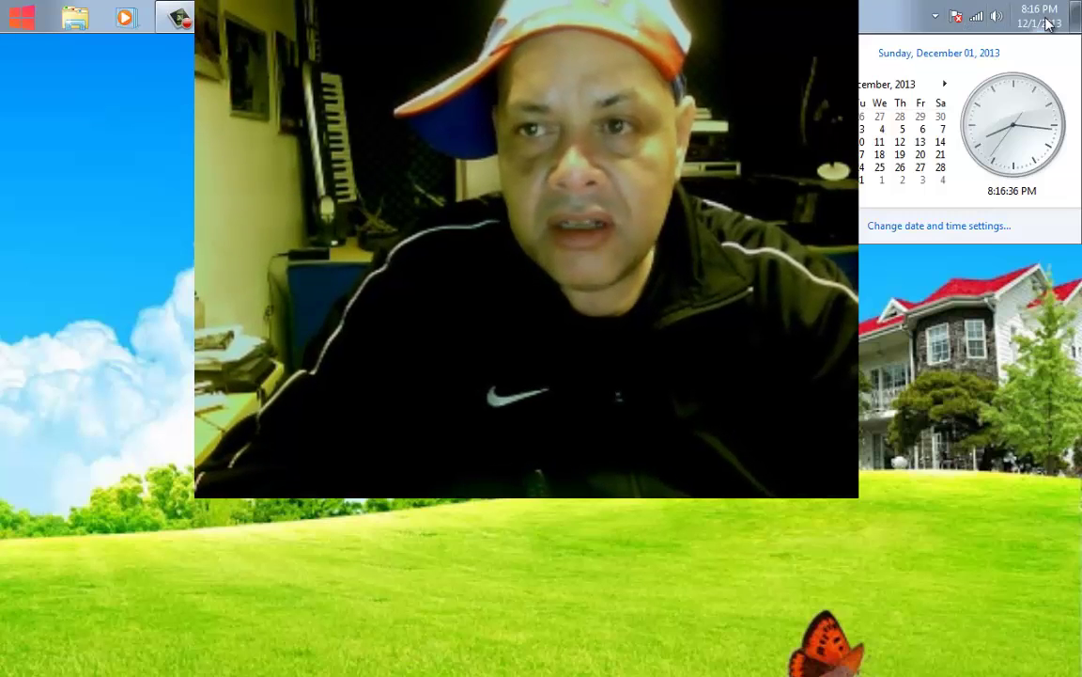
{"action": "left_click", "coordinate": [945, 84]}
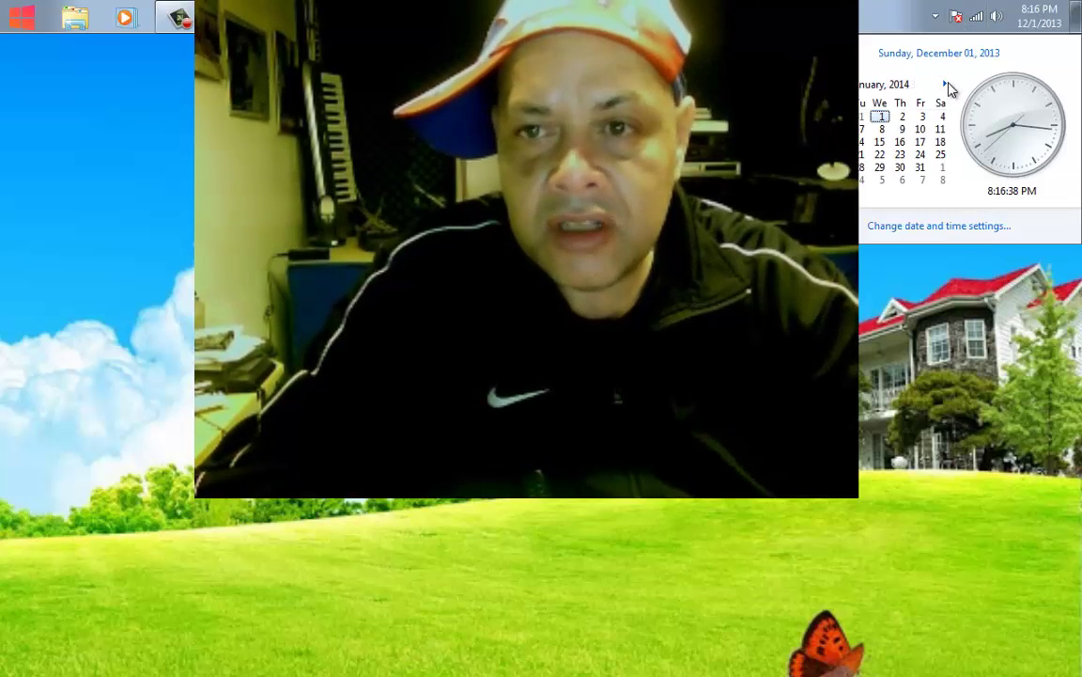
{"action": "left_click", "coordinate": [934, 227]}
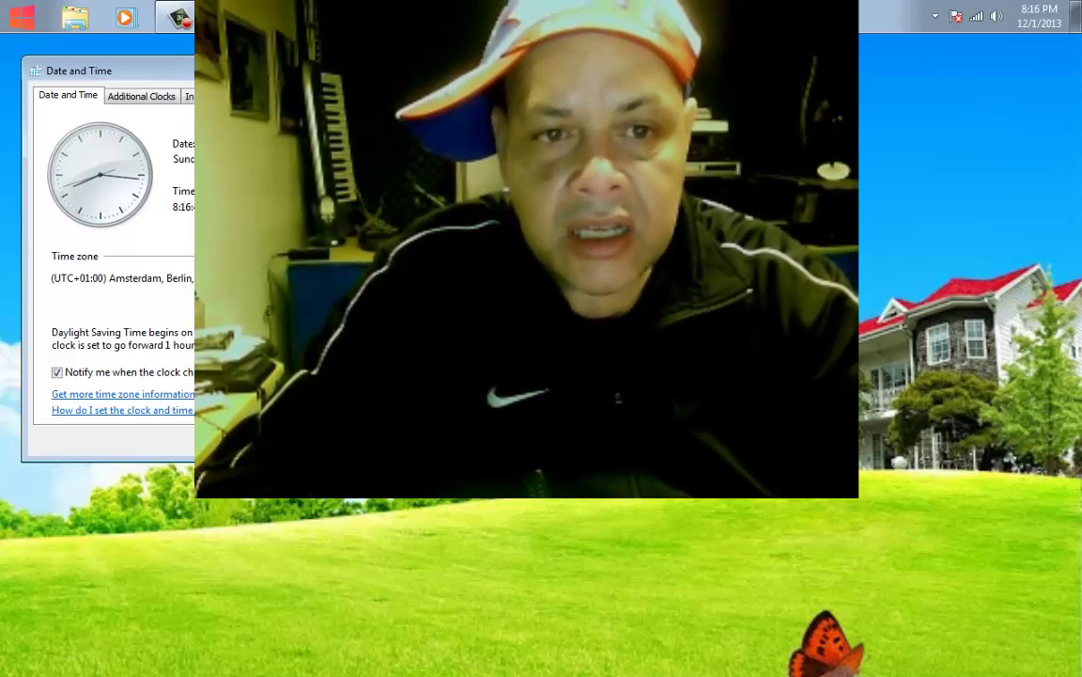
- Restore the Windows system date to March 22, 2014 and confirm
{"action": "left_click", "coordinate": [282, 174]}
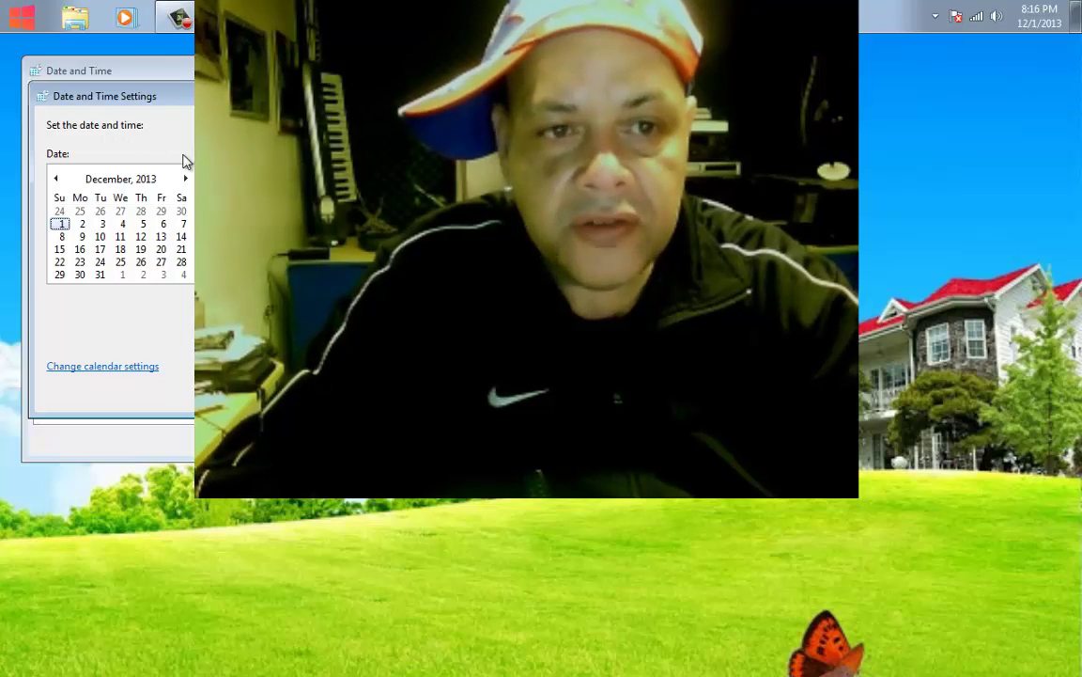
{"action": "left_click", "coordinate": [185, 180]}
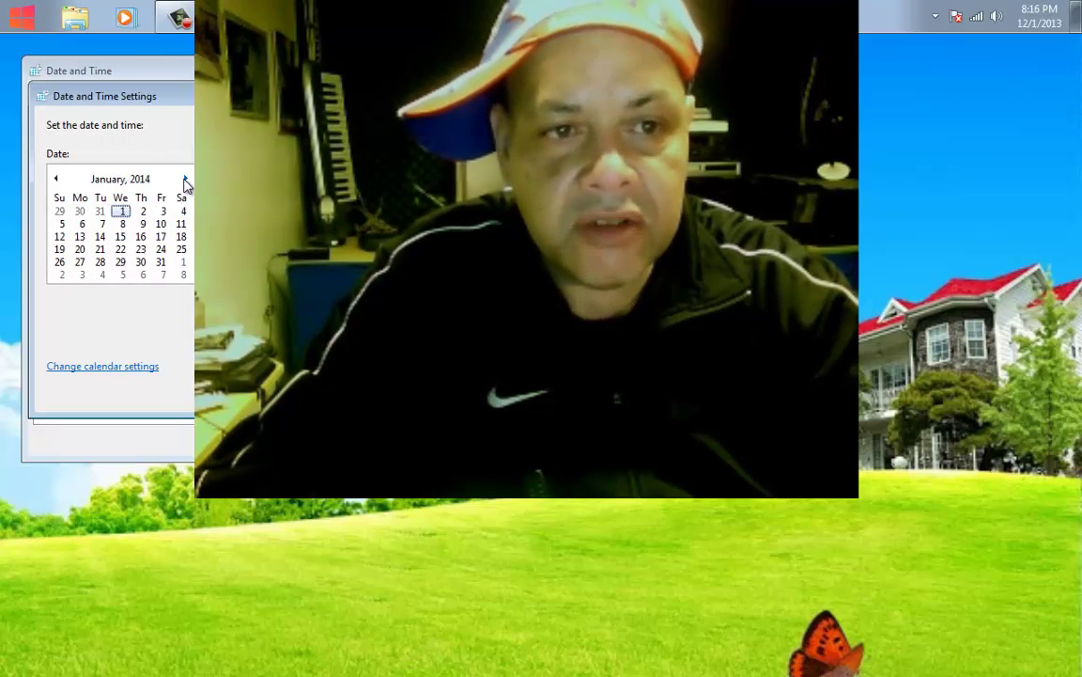
{"action": "left_click", "coordinate": [185, 181]}
{"action": "left_click", "coordinate": [185, 180]}
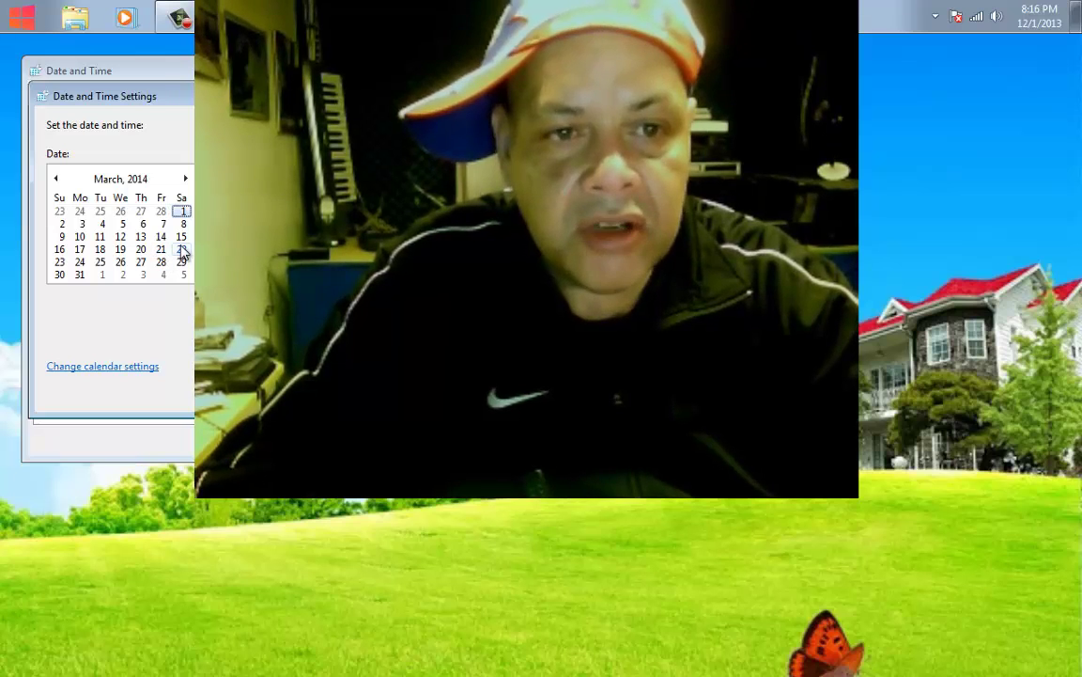
{"action": "left_click", "coordinate": [181, 249]}
{"action": "key", "text": "Return"}
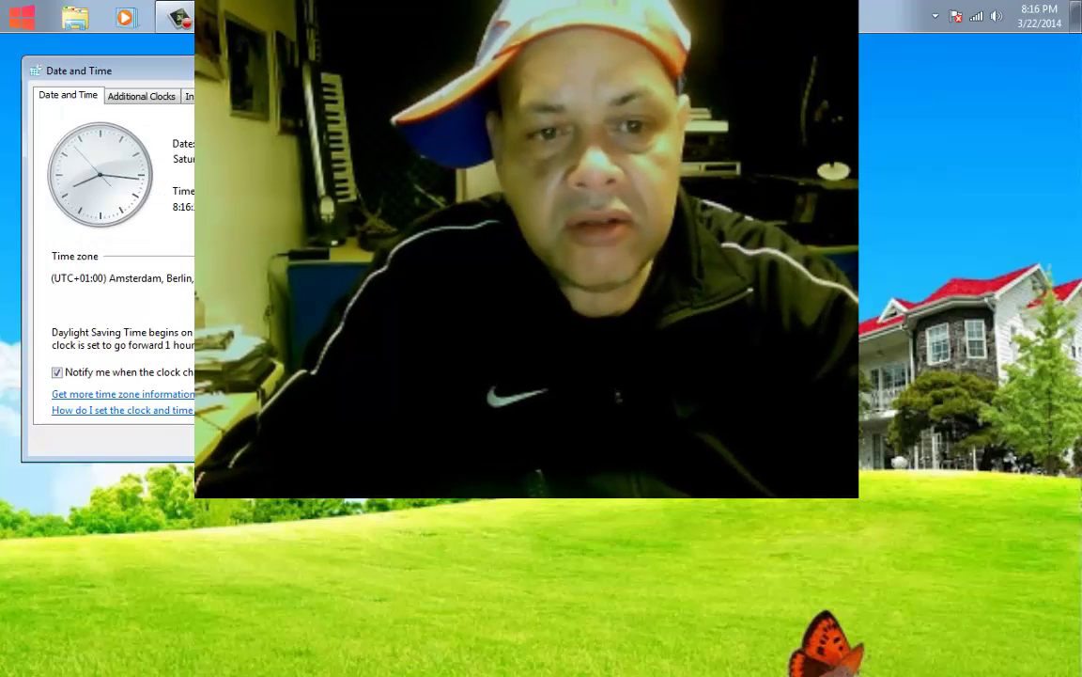